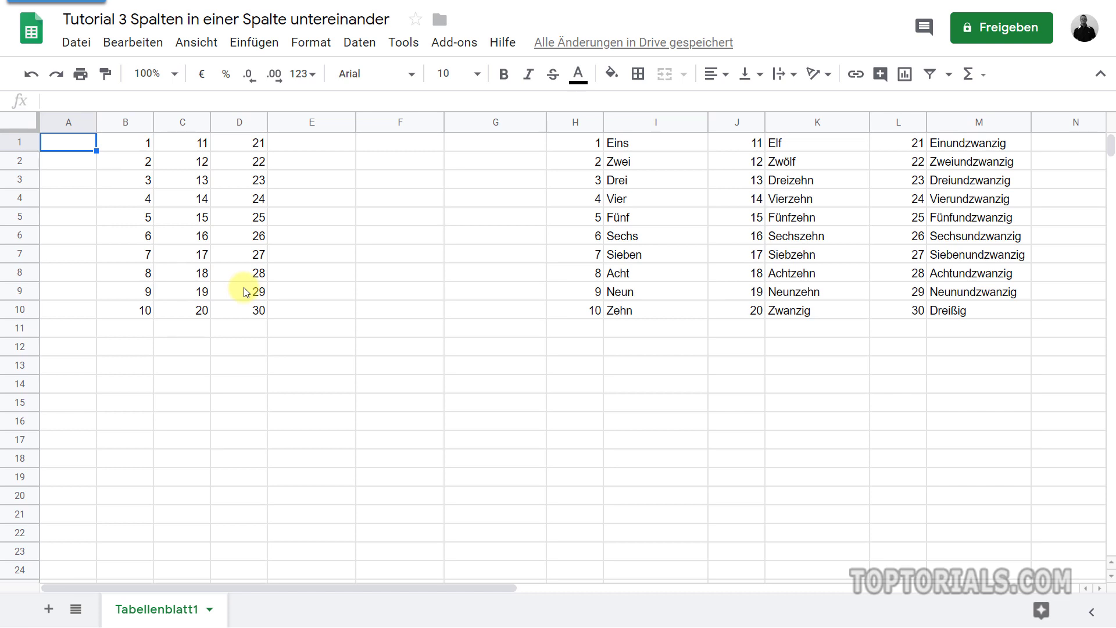
Step: Start the A1 formula =sort({B:B;C:C;D:D}; to stack columns B, C and D vertically
type("=")
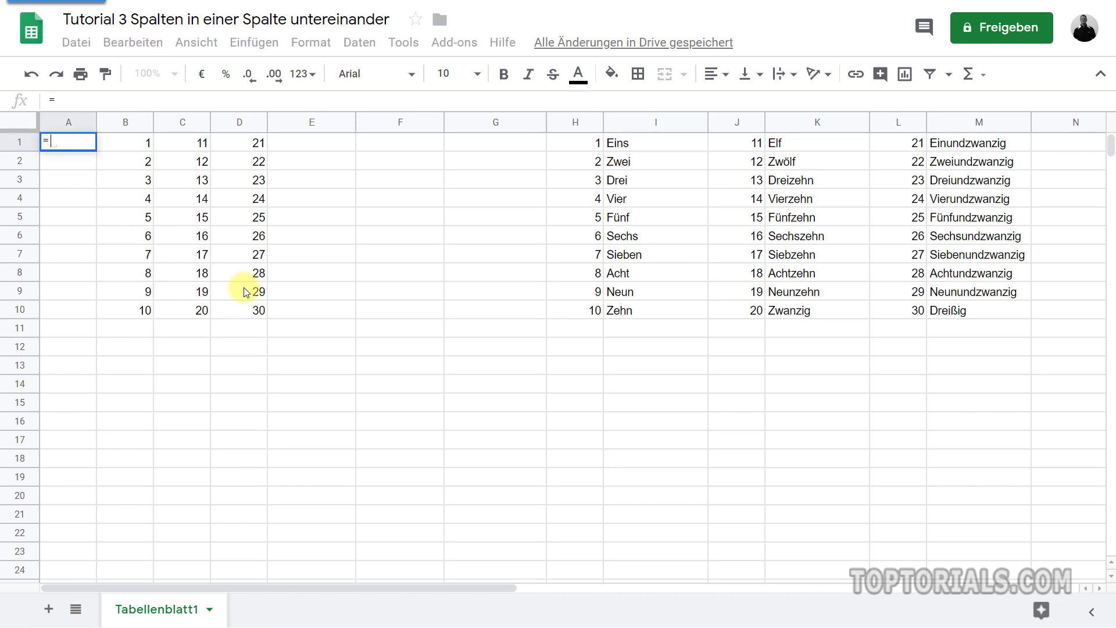
type("sort")
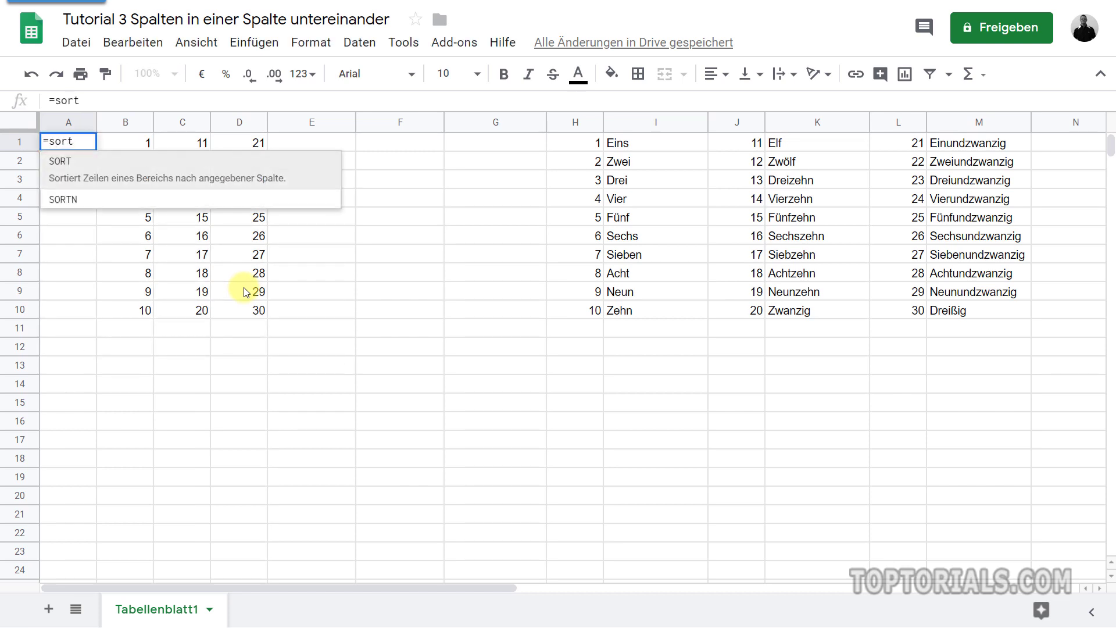
type("(")
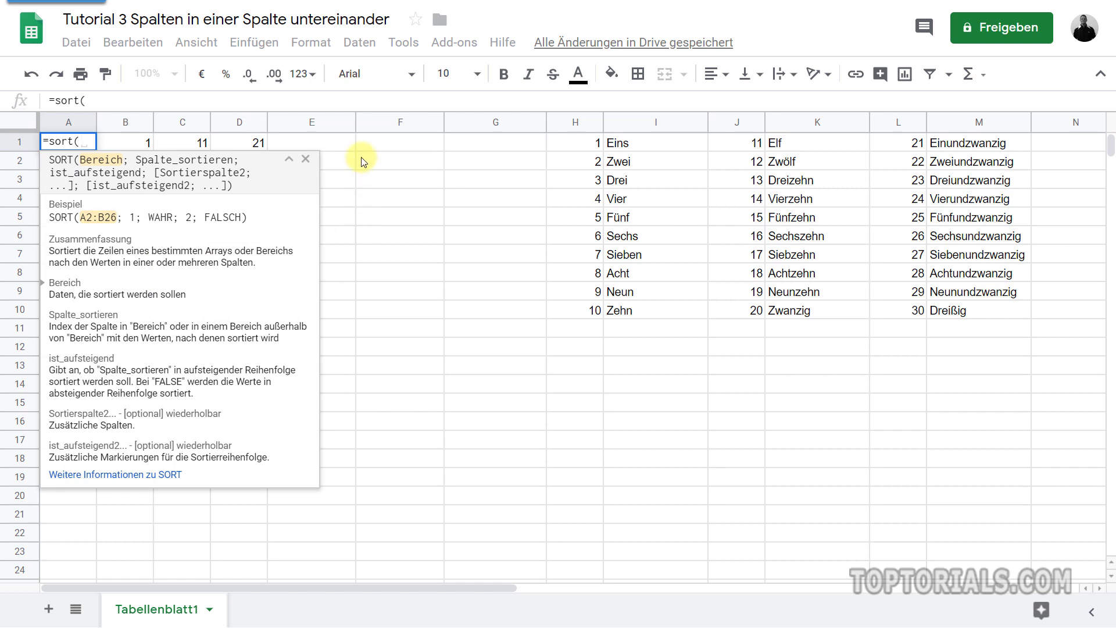
left_click(306, 159)
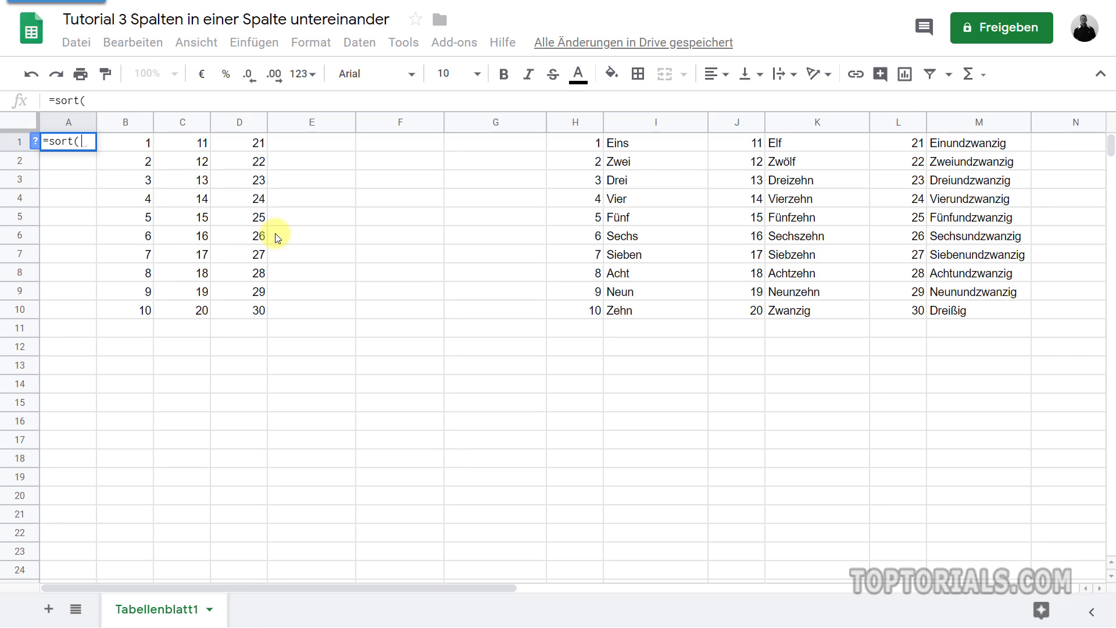
type("{")
type("B:")
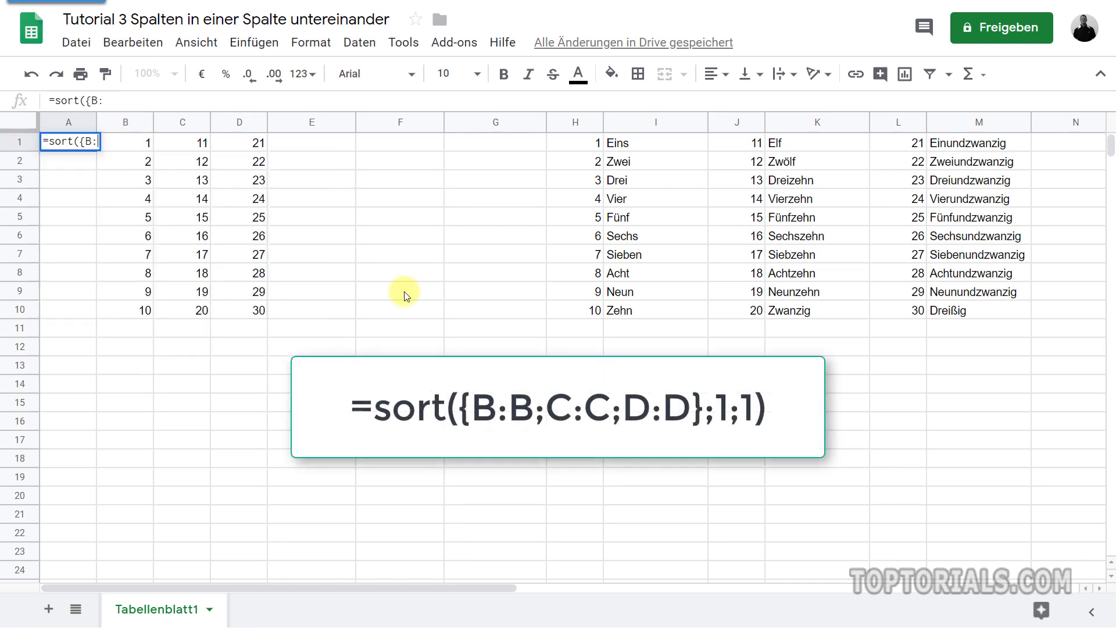
type("B;")
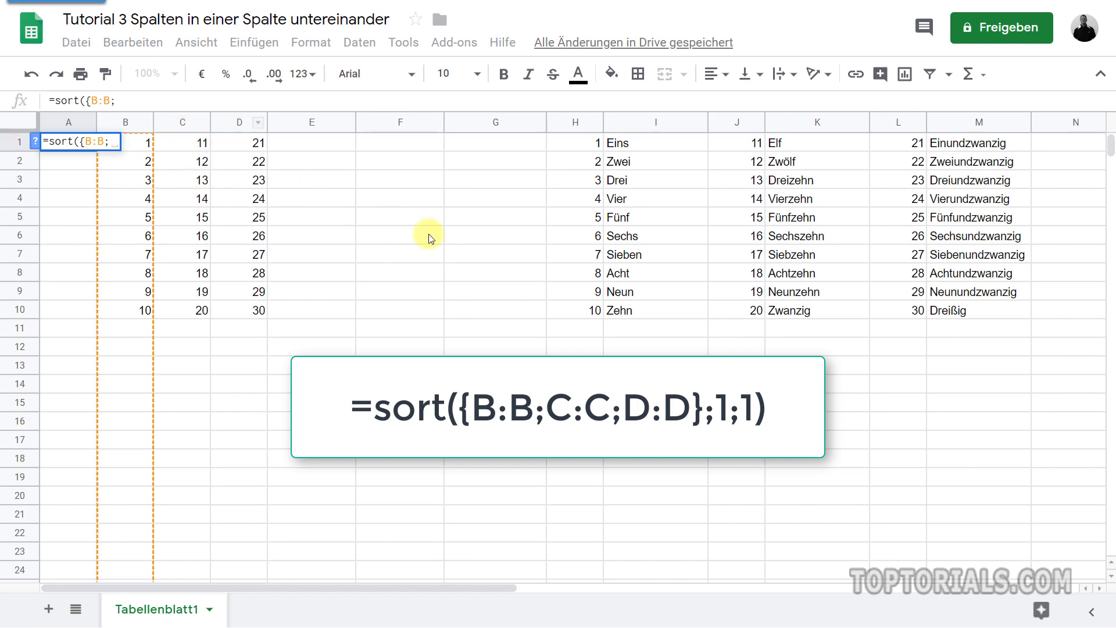
type("C")
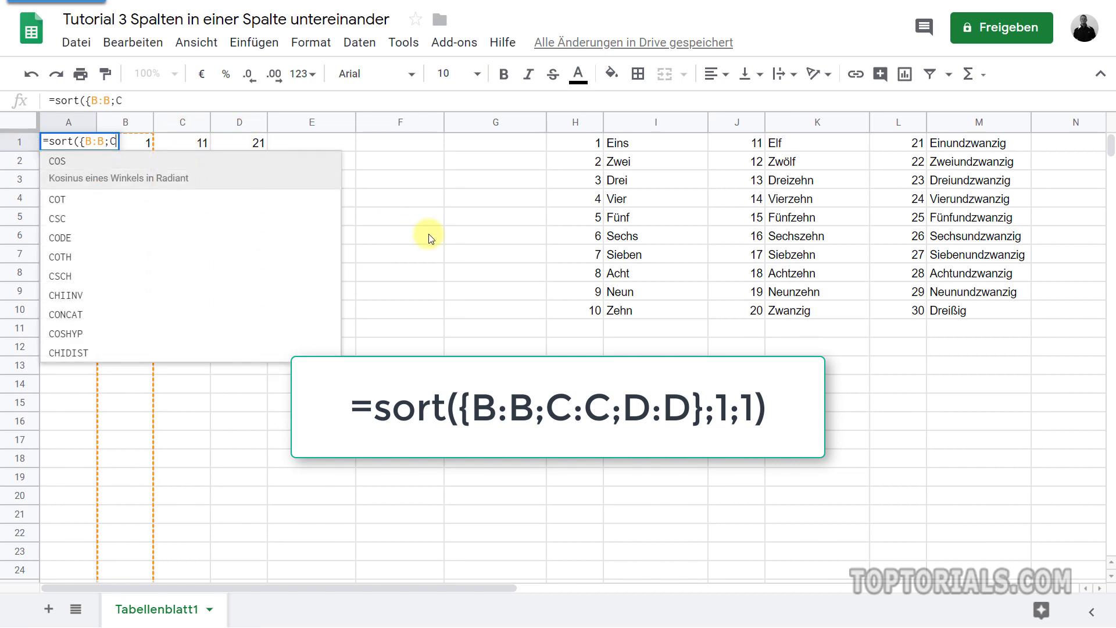
type(":C")
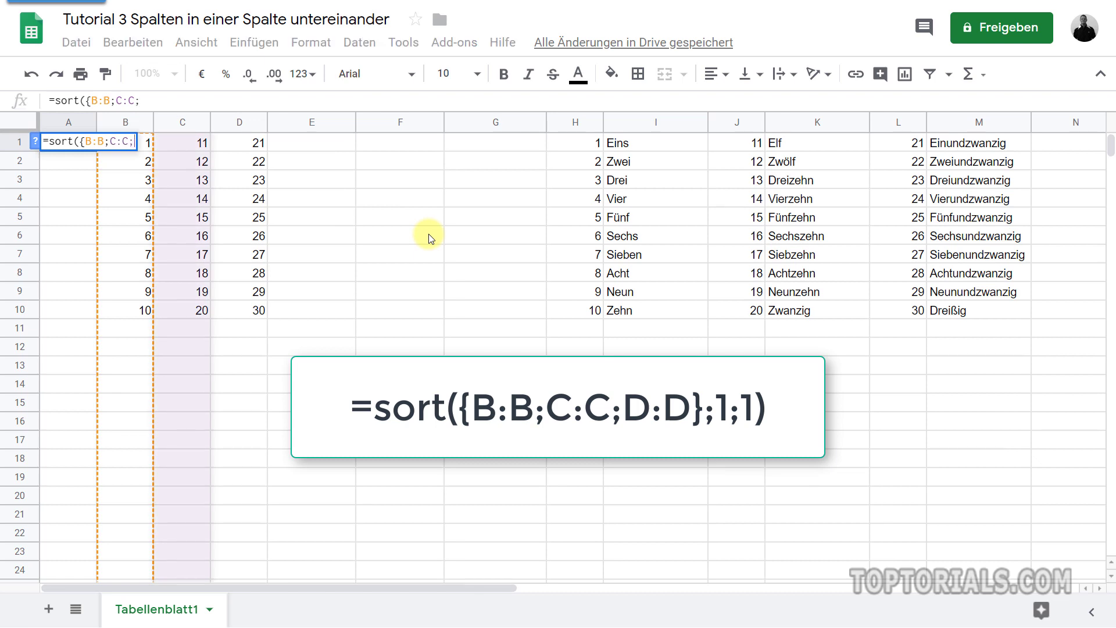
type(";D:")
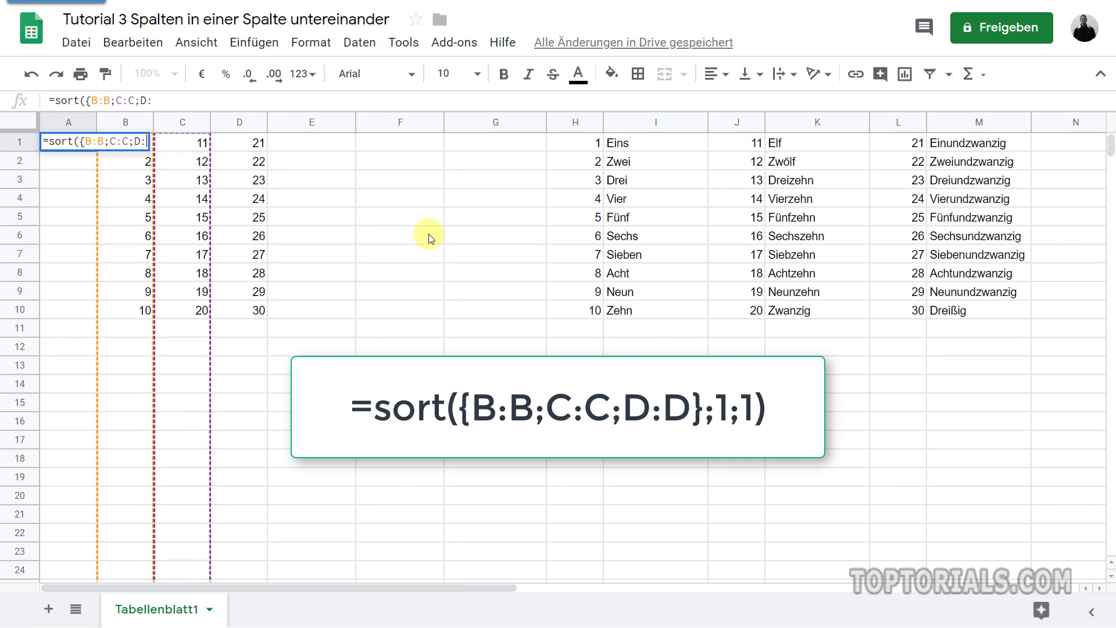
type("D")
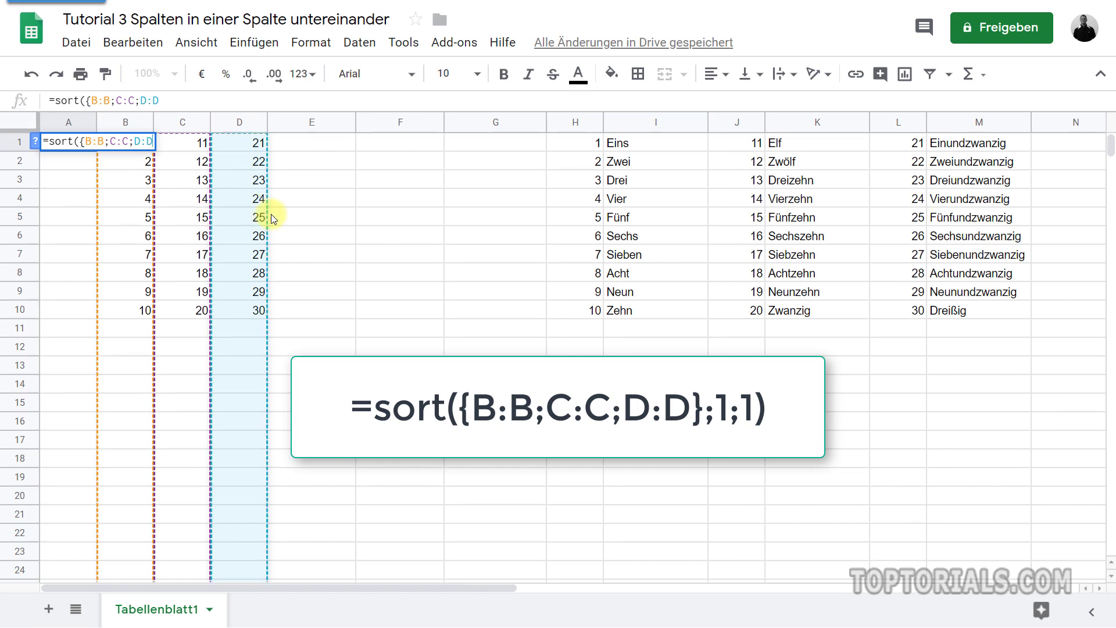
type("}")
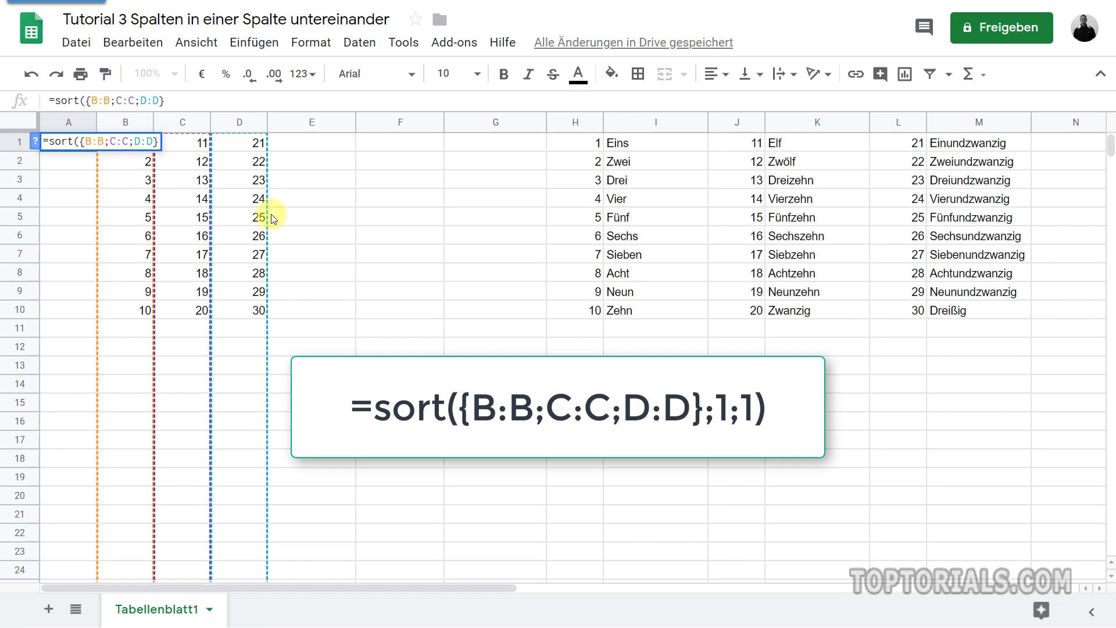
type(";")
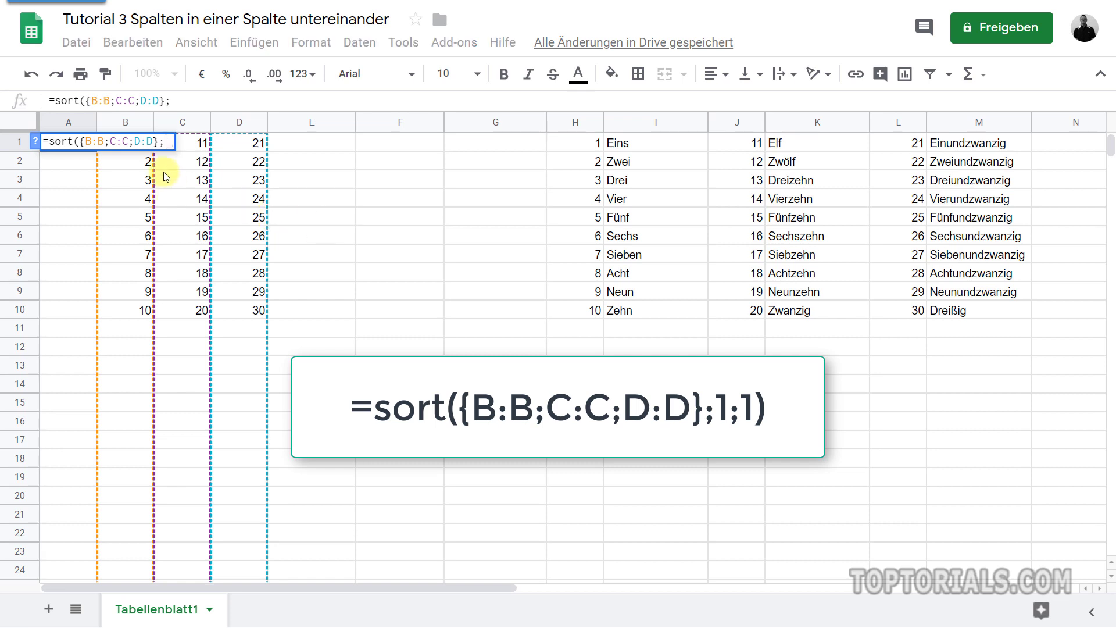
Step: Highlight the stacked {B:B;C:C;D:D} array and its B:B and C:C references in the formula
left_click_drag(158, 141, 82, 141)
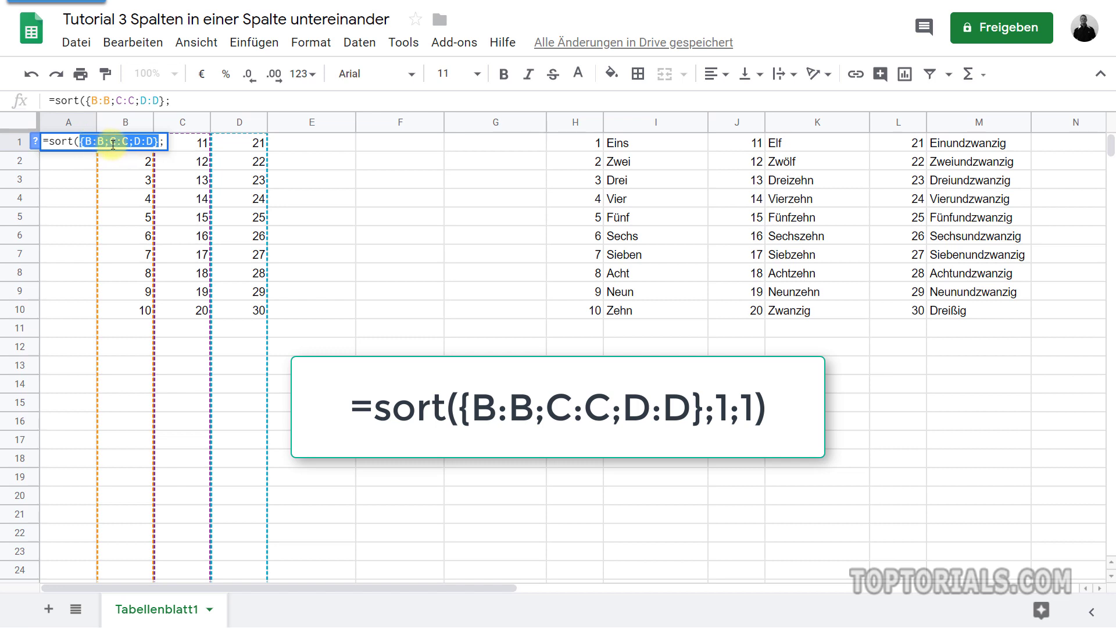
left_click(104, 141)
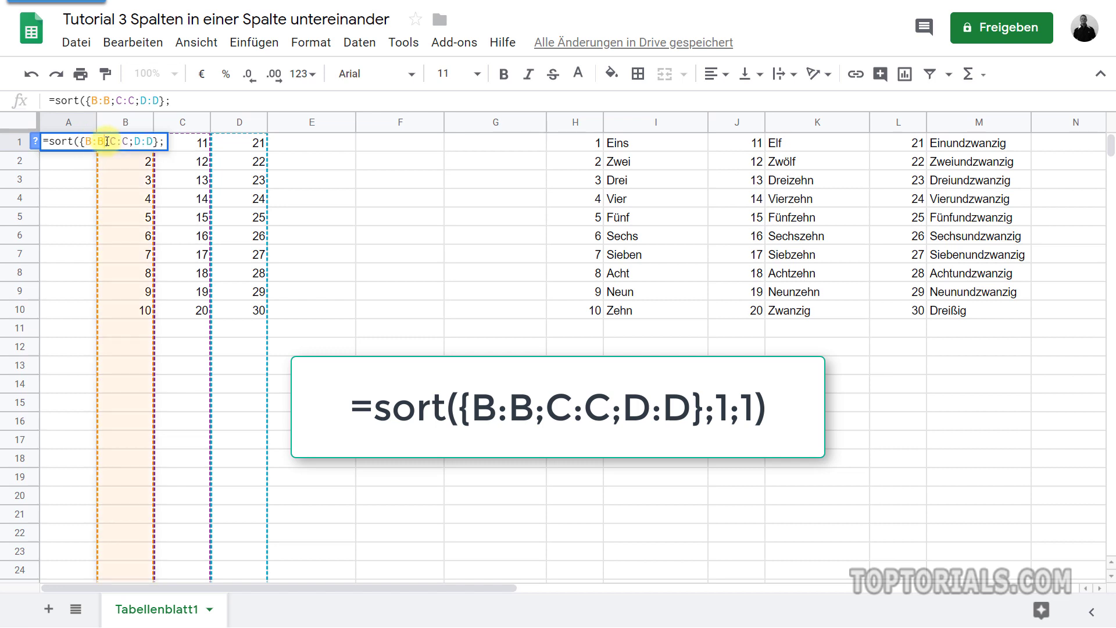
left_click(125, 141)
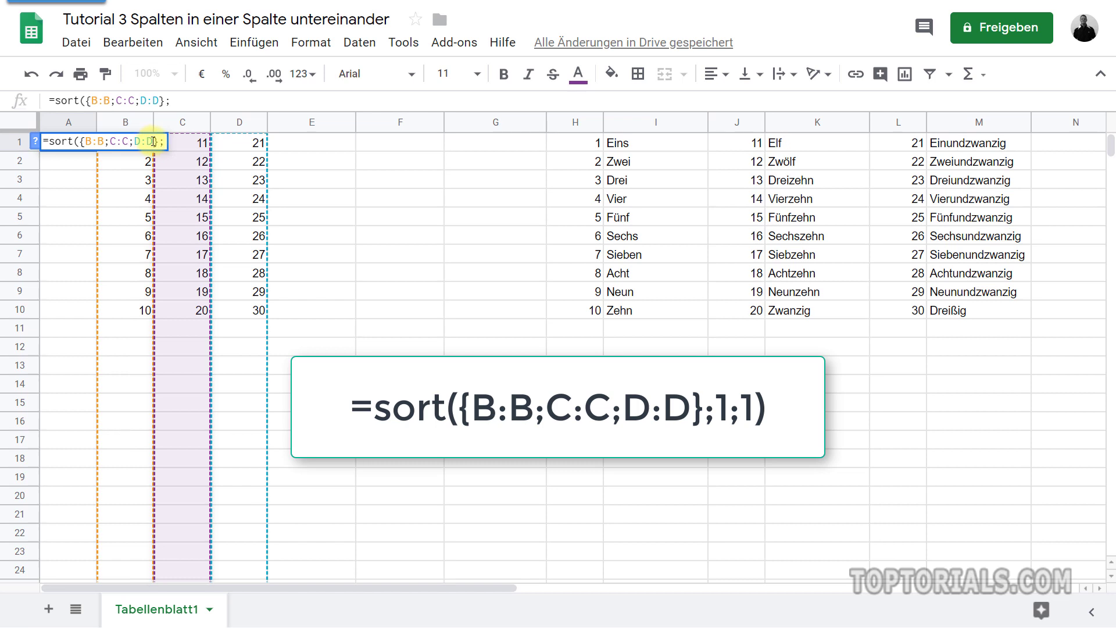
left_click_drag(158, 141, 82, 144)
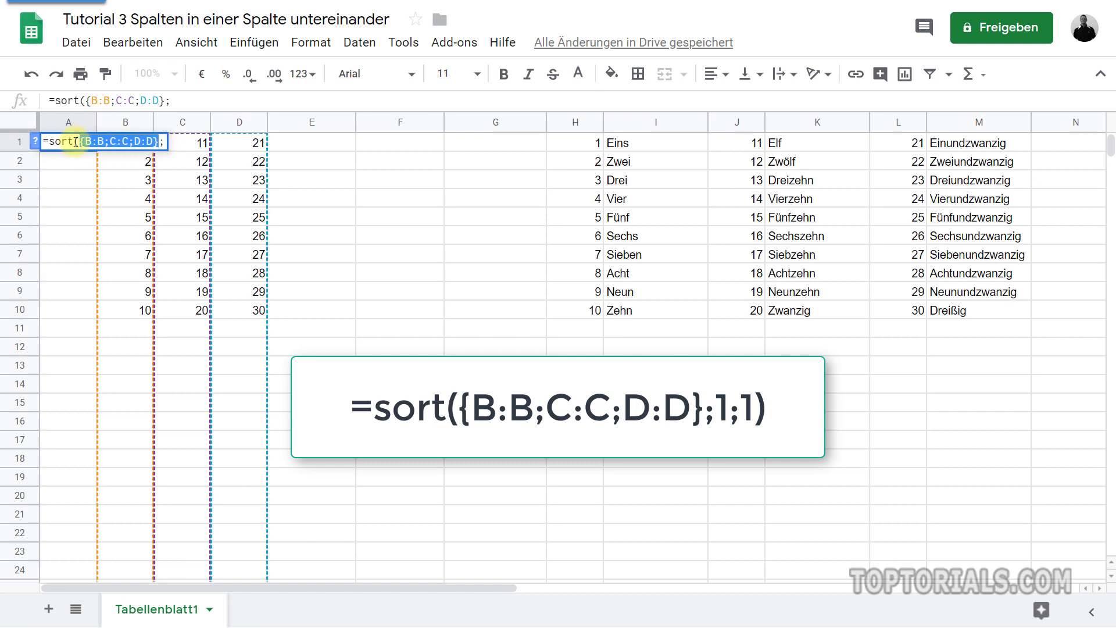
Step: Finish the A1 formula with sort column 1 and ascending order 1
left_click(164, 141)
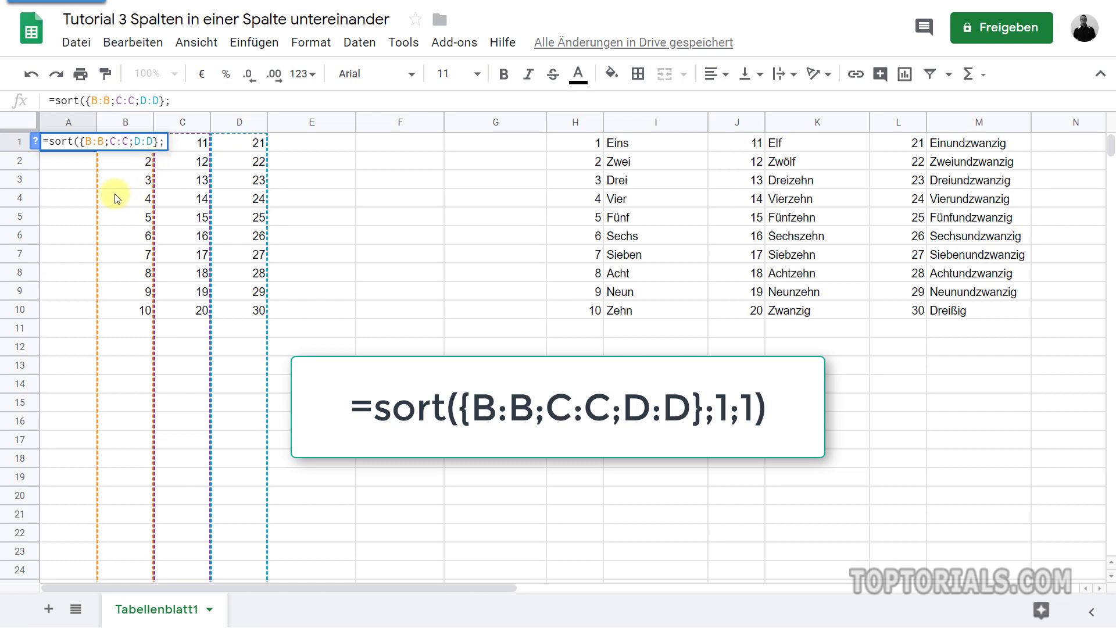
type("1")
type(";")
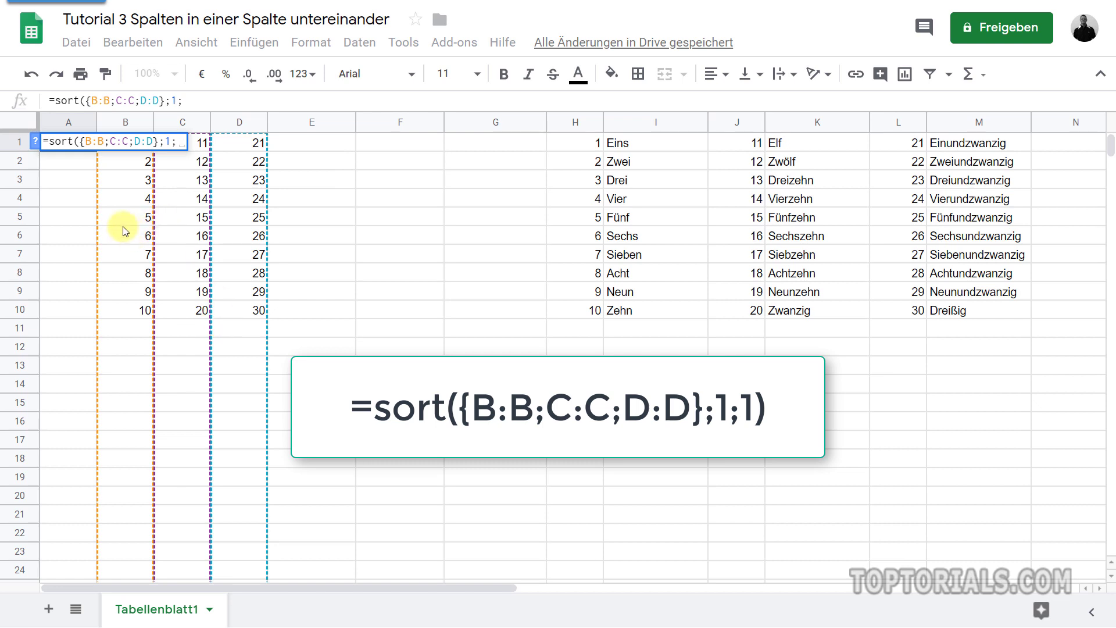
type("1")
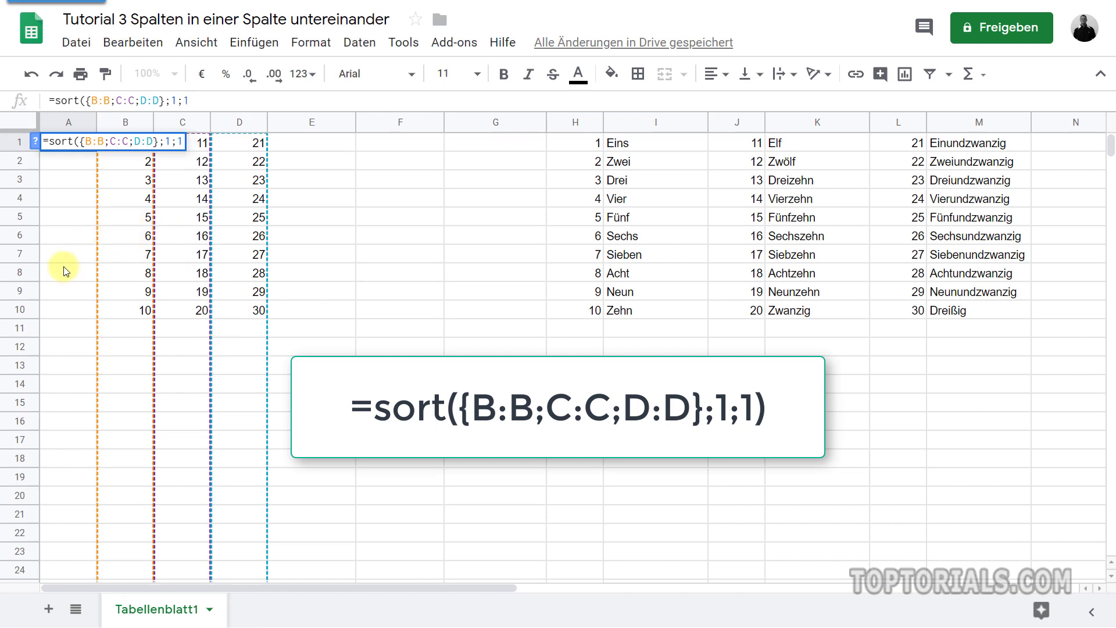
type(")")
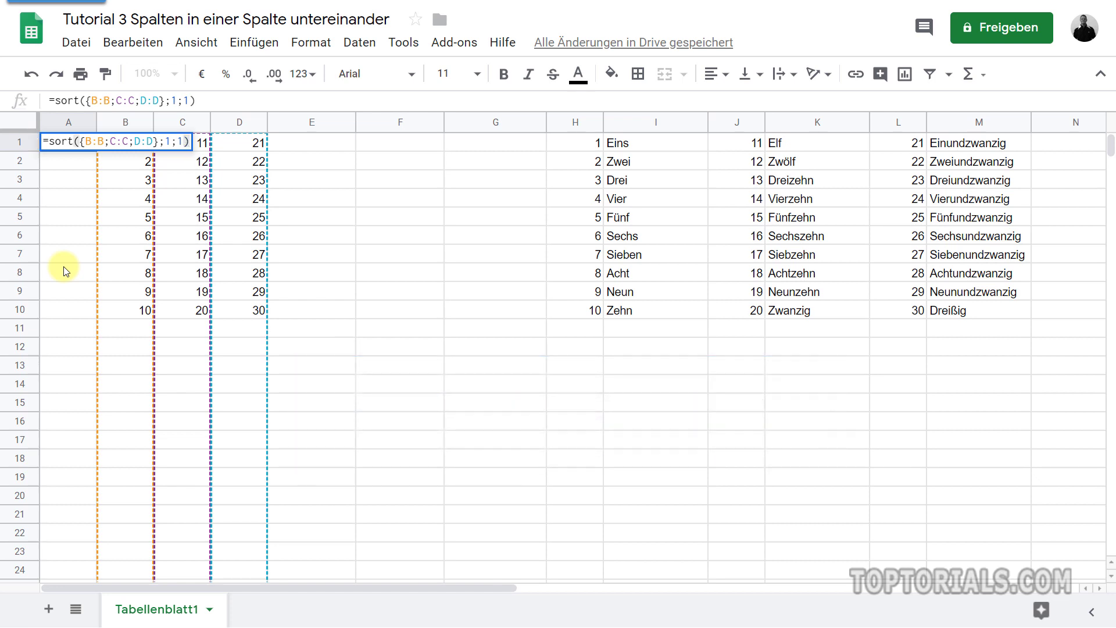
Step: Commit the A1 SORT formula, then change its order argument to 0 for descending
key("Return")
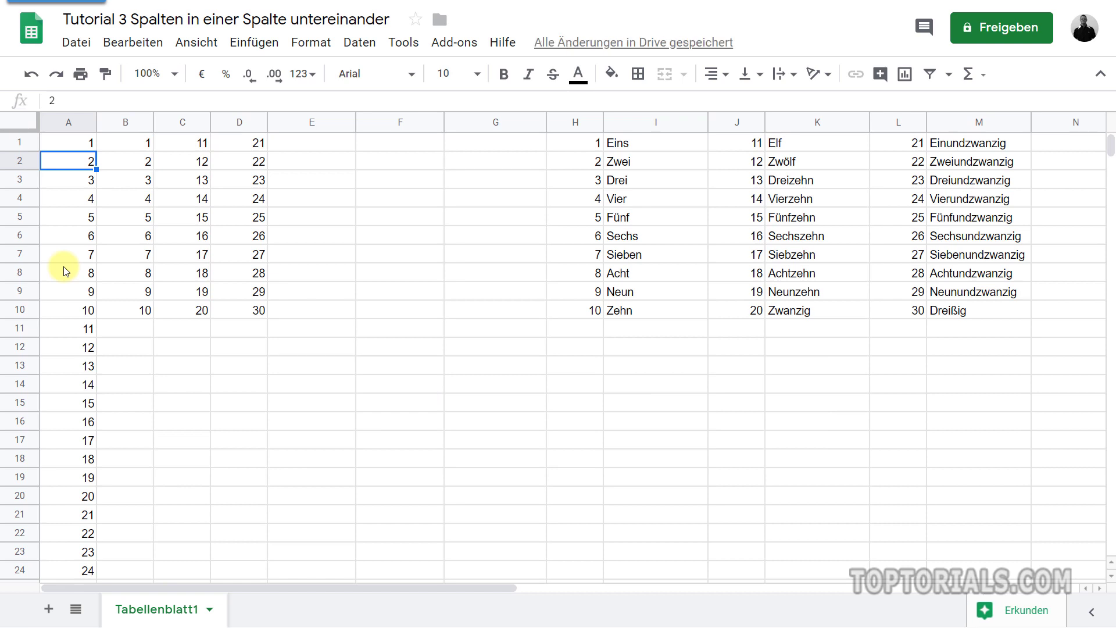
left_click(81, 145)
double_click(80, 146)
double_click(181, 141)
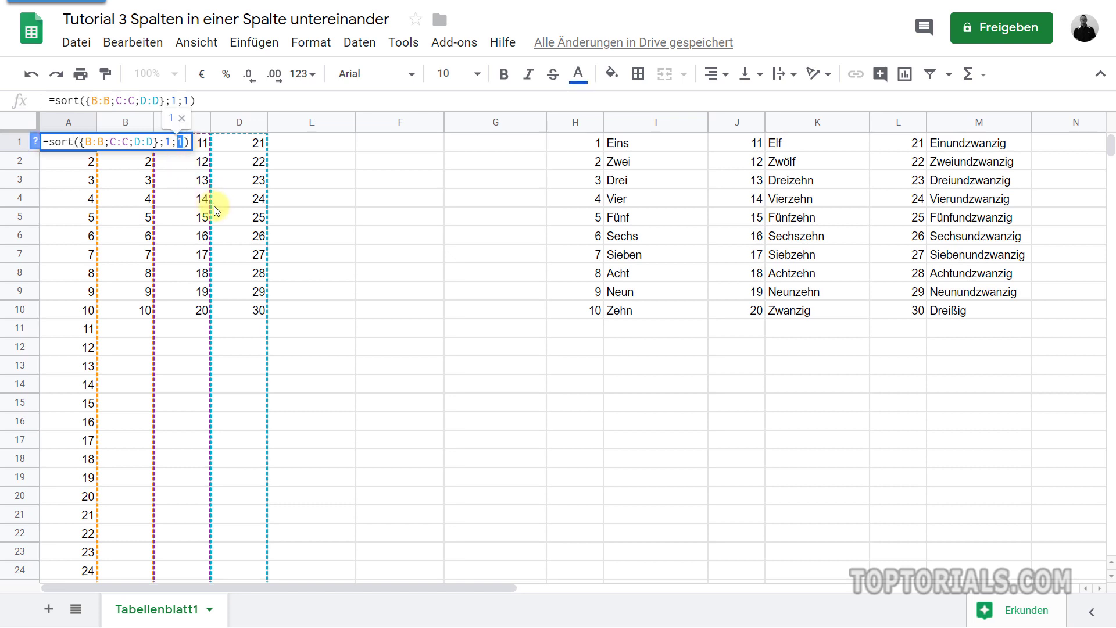
type("0")
key("Return")
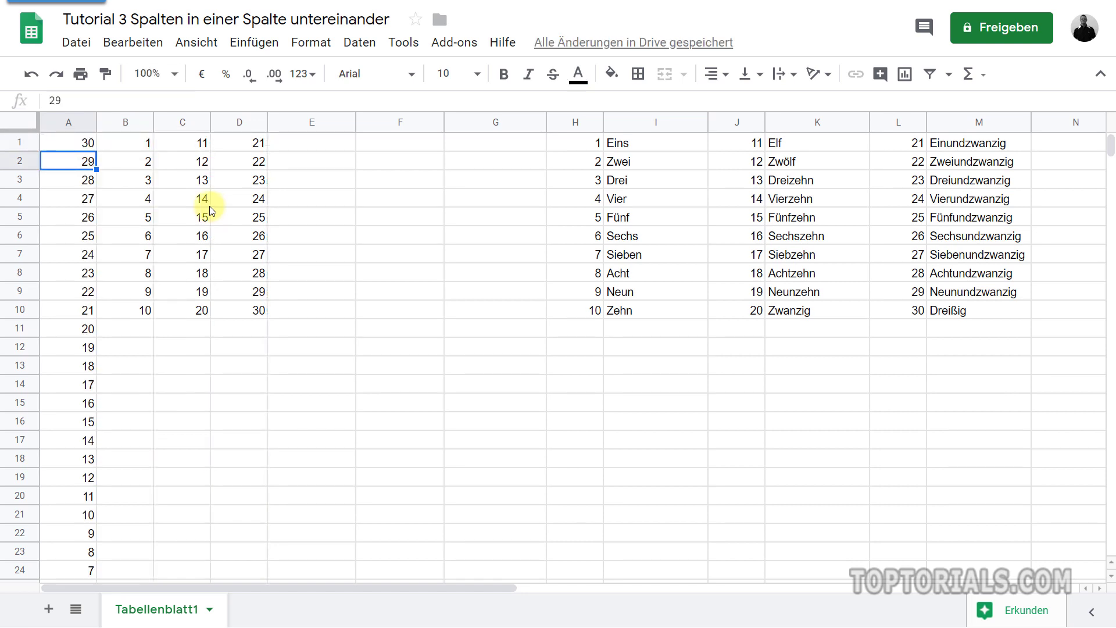
Step: Change the A1 sort order back to 1 so column A lists 1 to 30 ascending
left_click(81, 143)
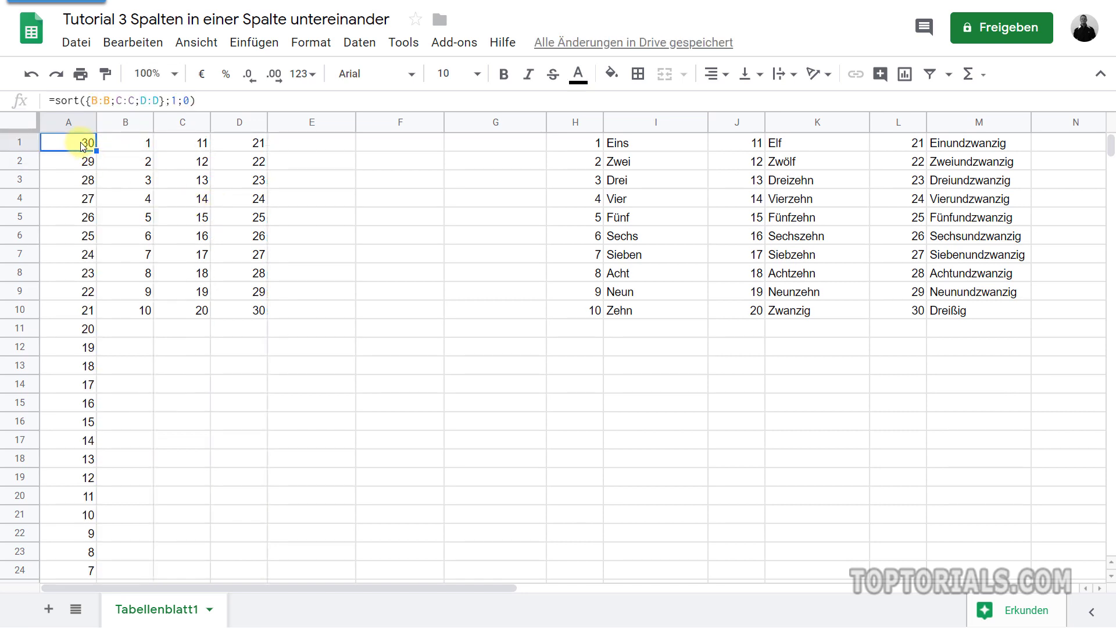
double_click(187, 101)
type("1")
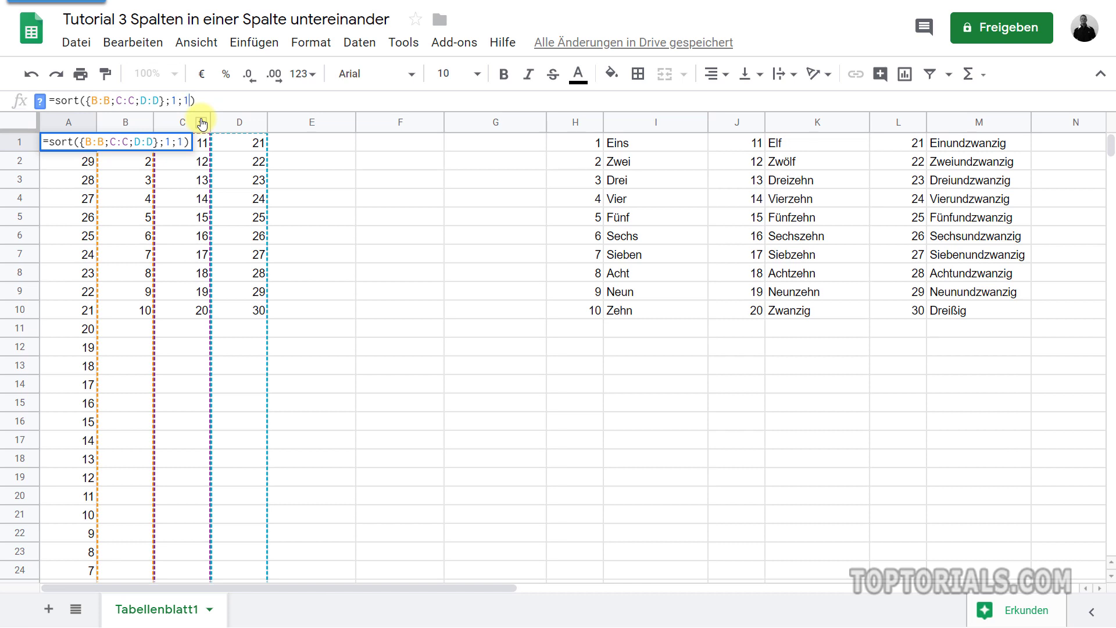
key("Return")
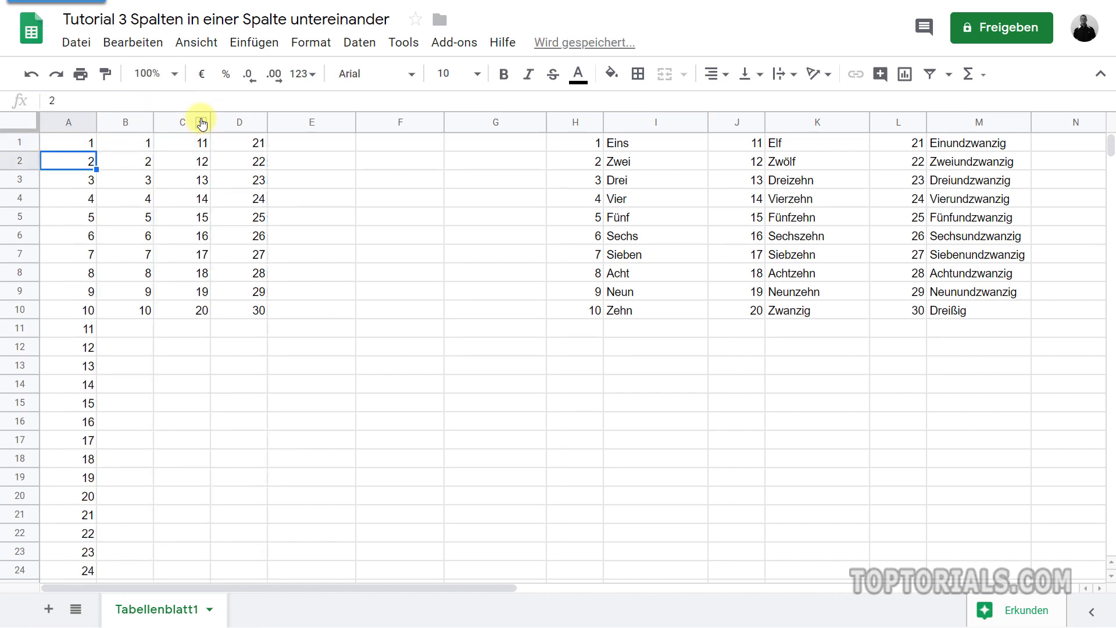
left_click(82, 143)
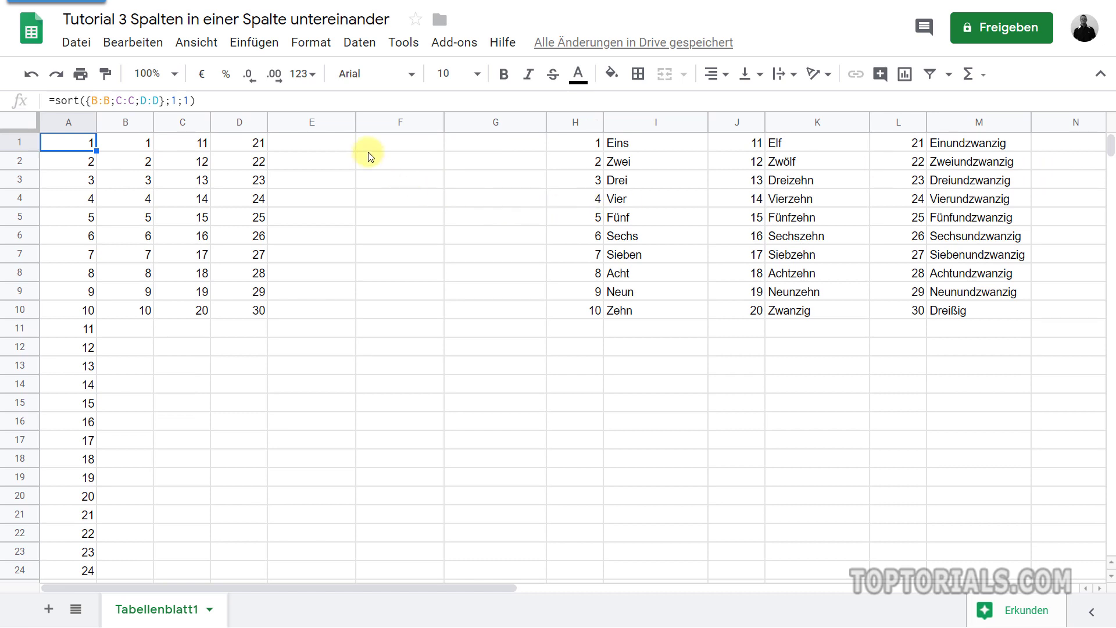
Step: Type =sort({H:I;J:K;L:M};1;1 into F1 to stack the three number–word column pairs
left_click(393, 141)
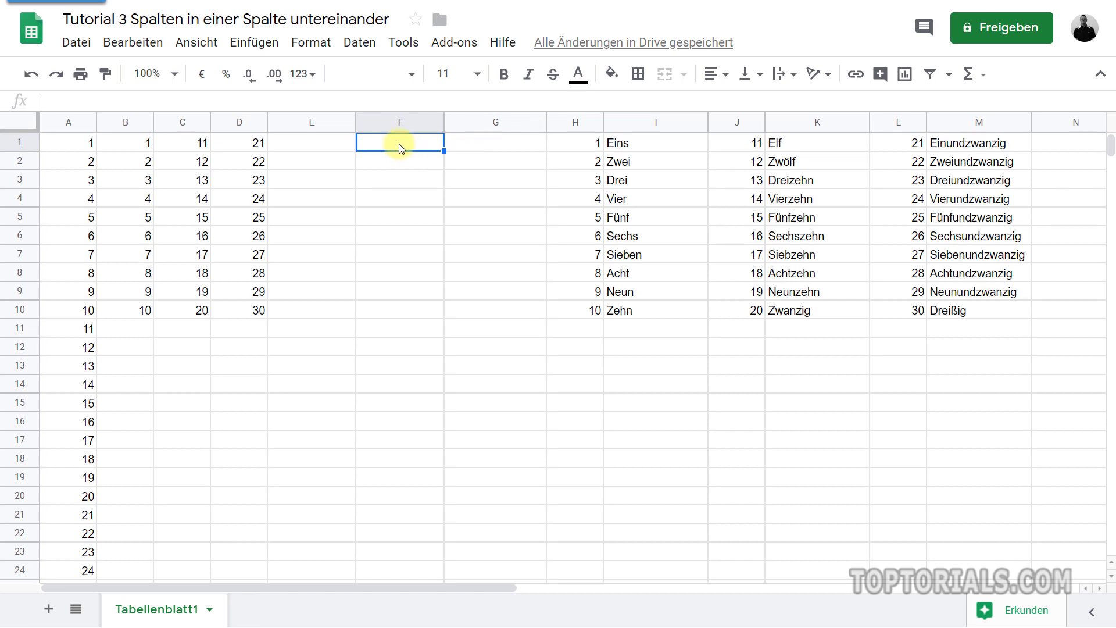
type("=")
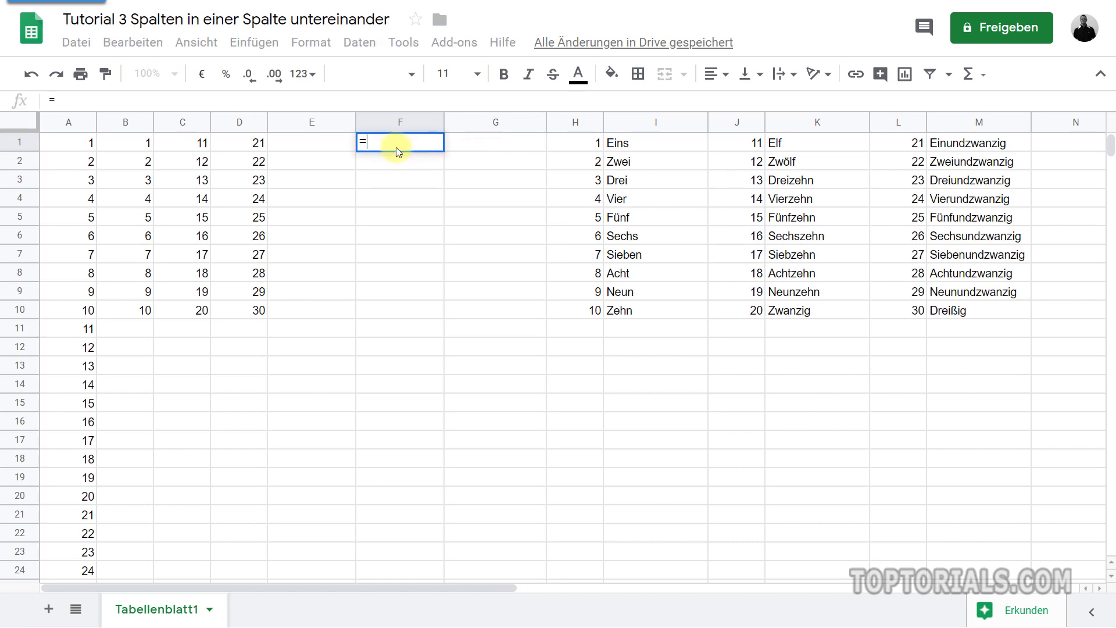
type("sort")
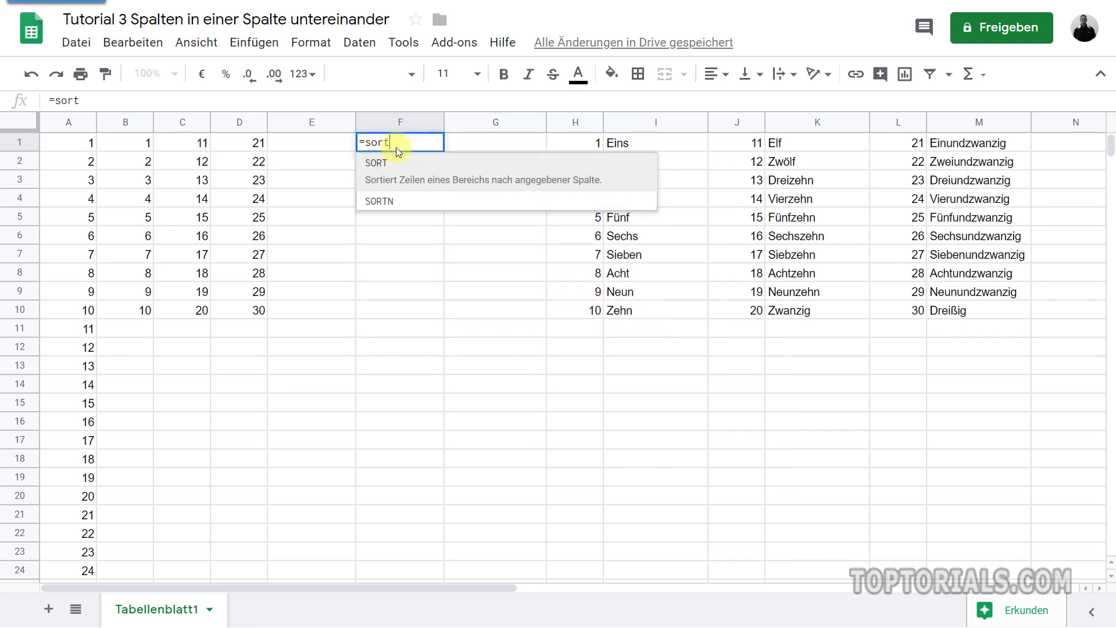
type("(")
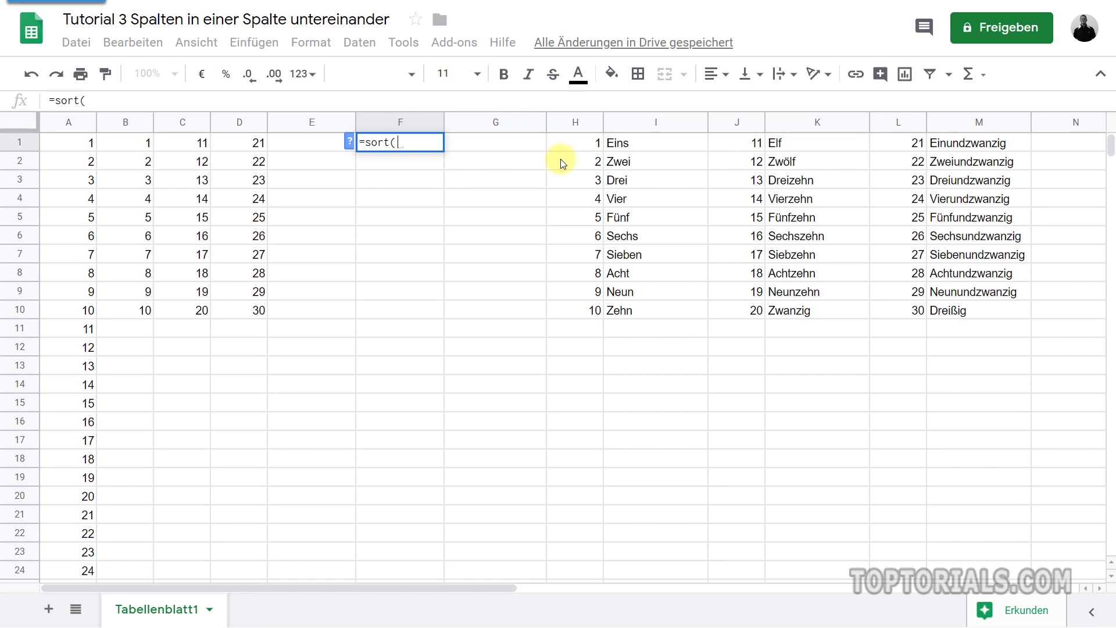
type("{")
type("H:")
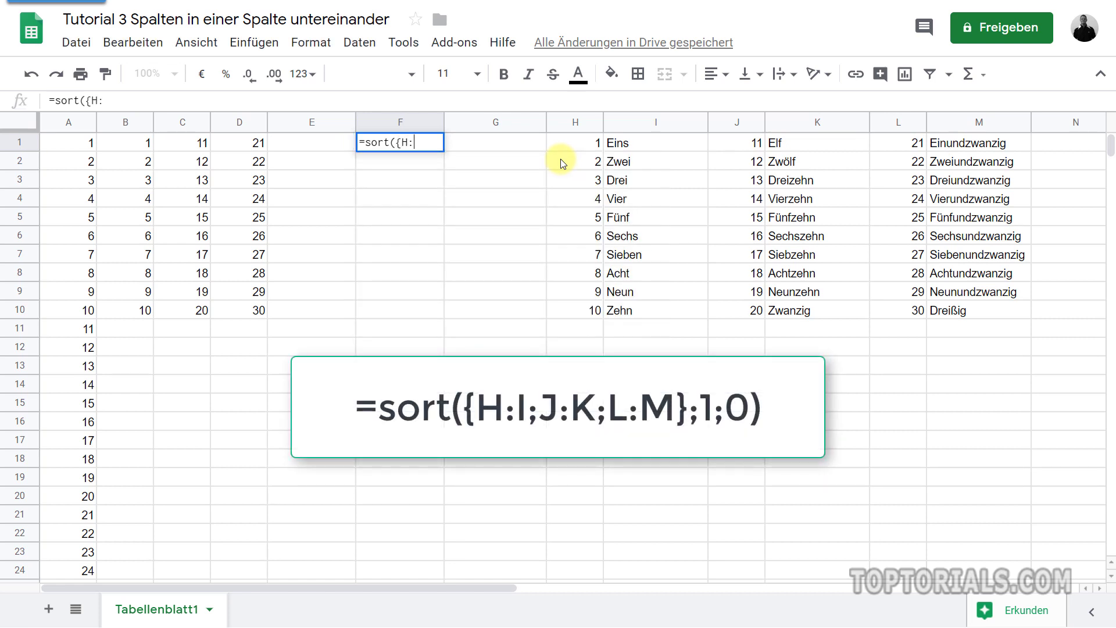
type("I")
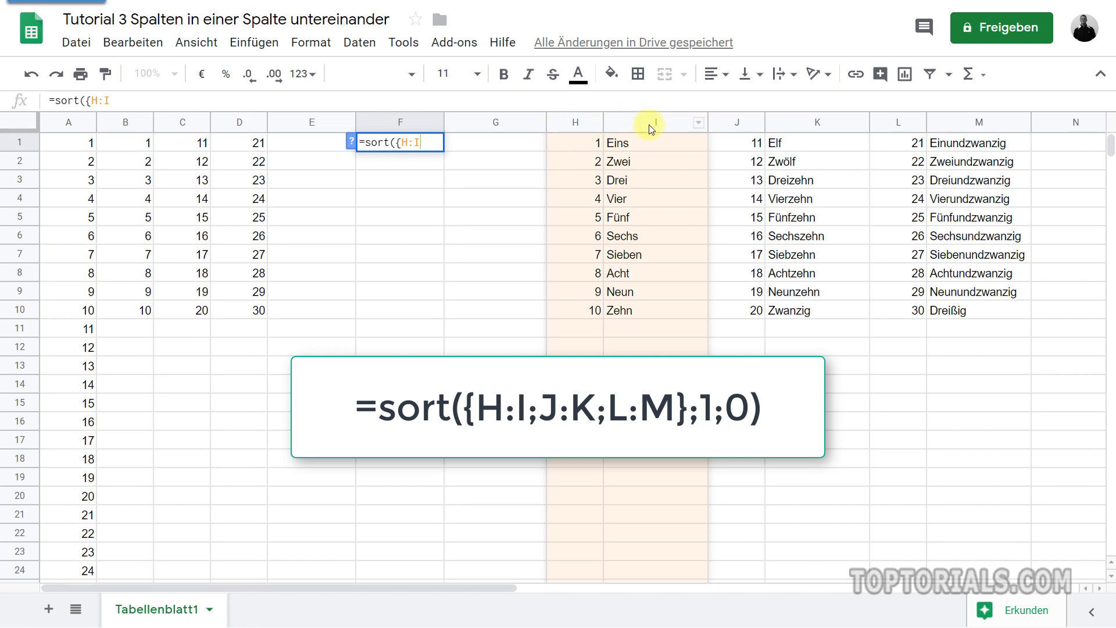
type(";")
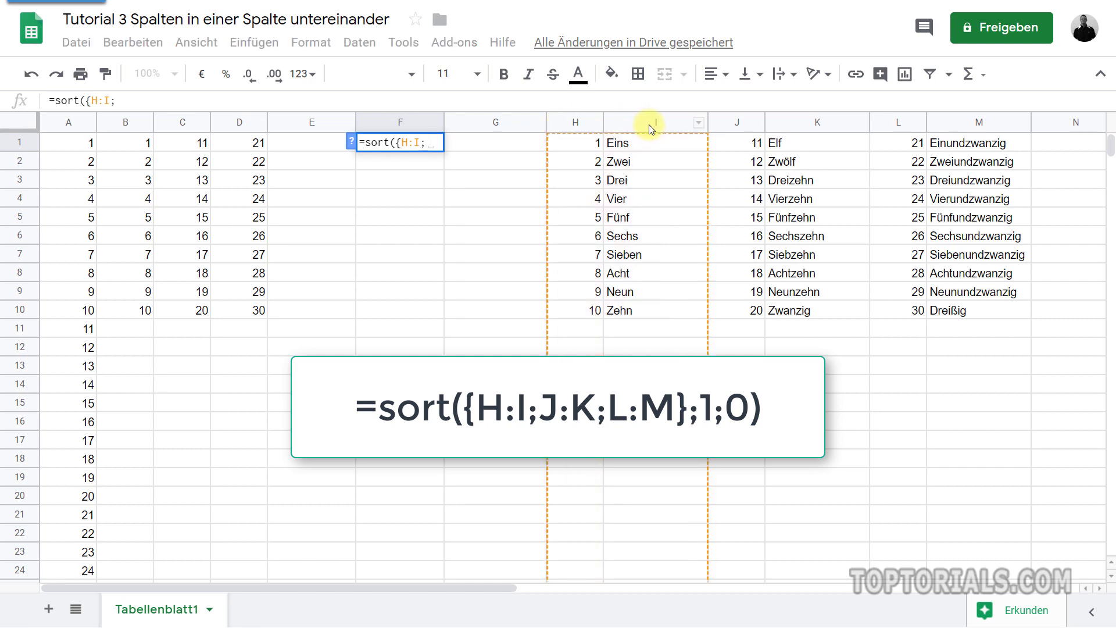
type("J")
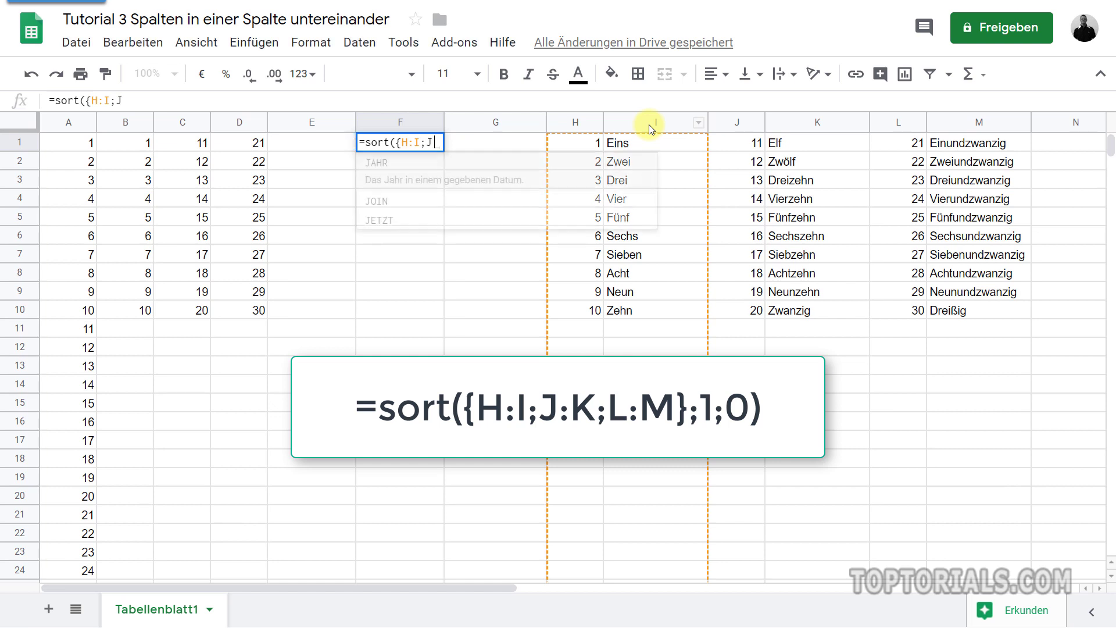
type(":K;")
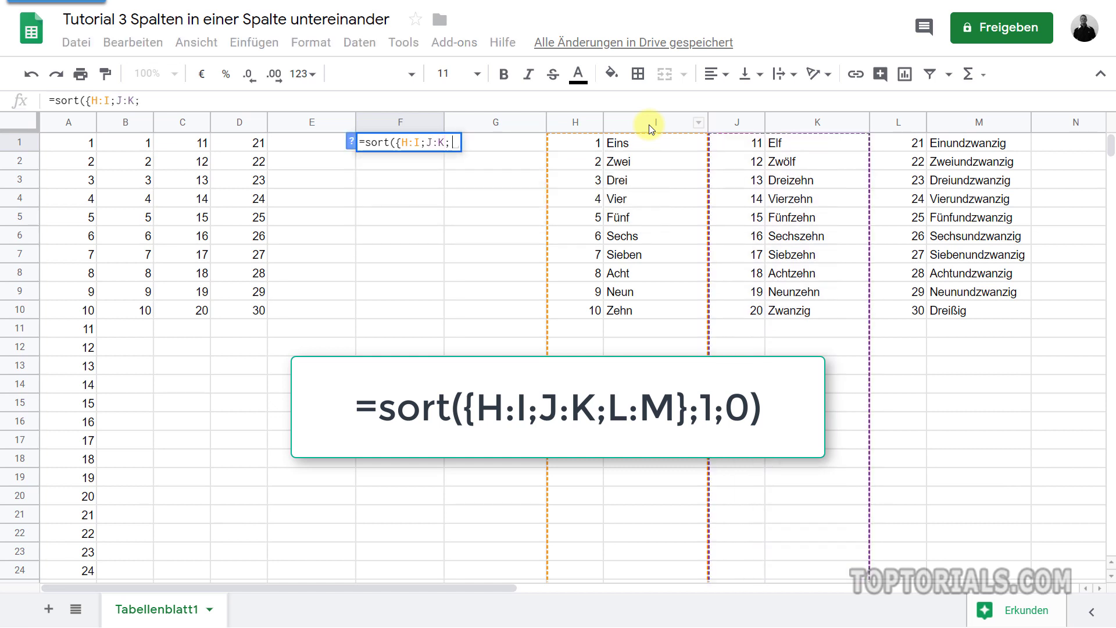
type("L:")
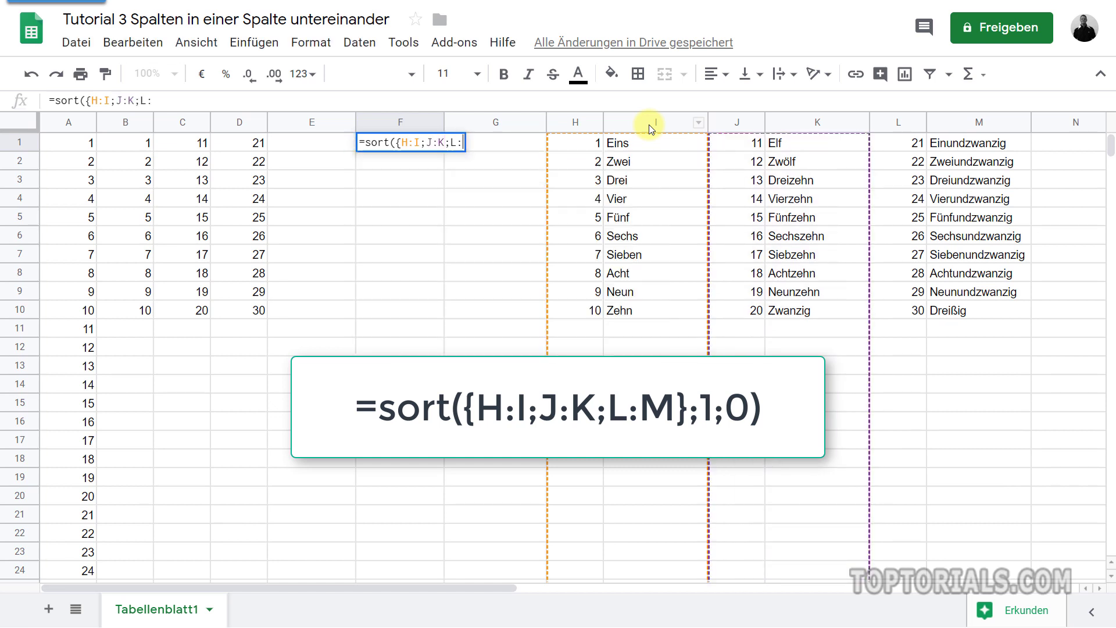
type("M")
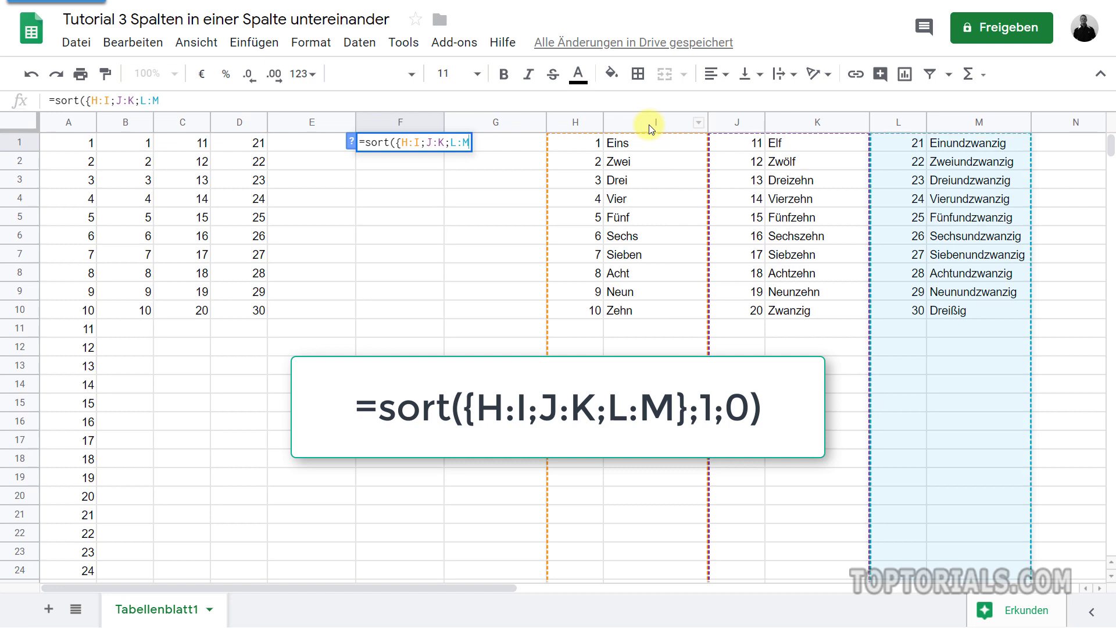
type("}")
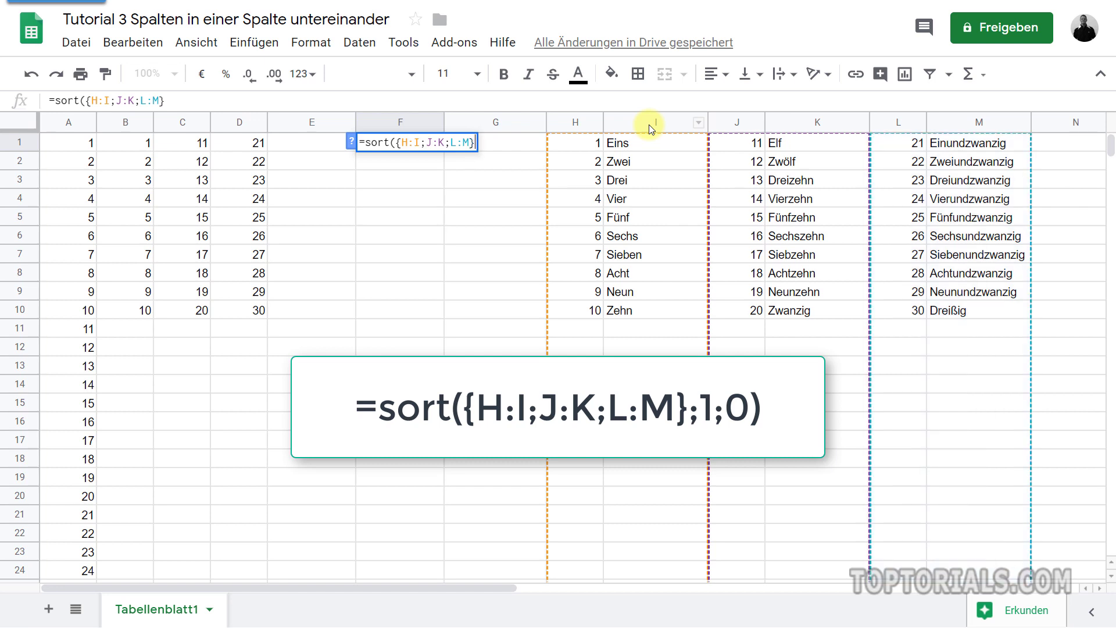
type(";")
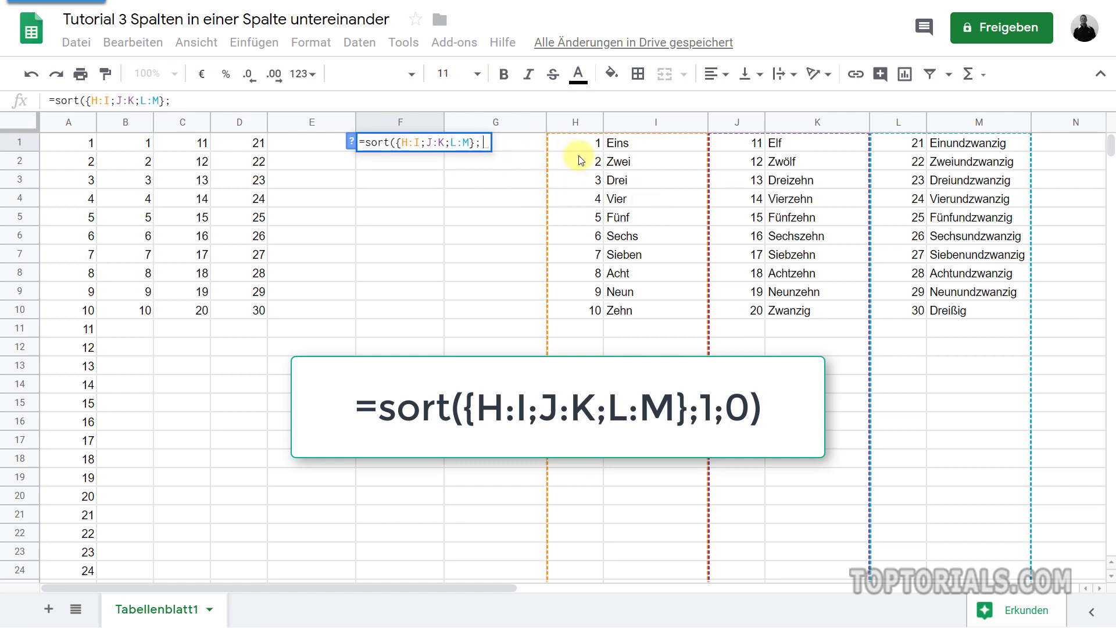
type("1")
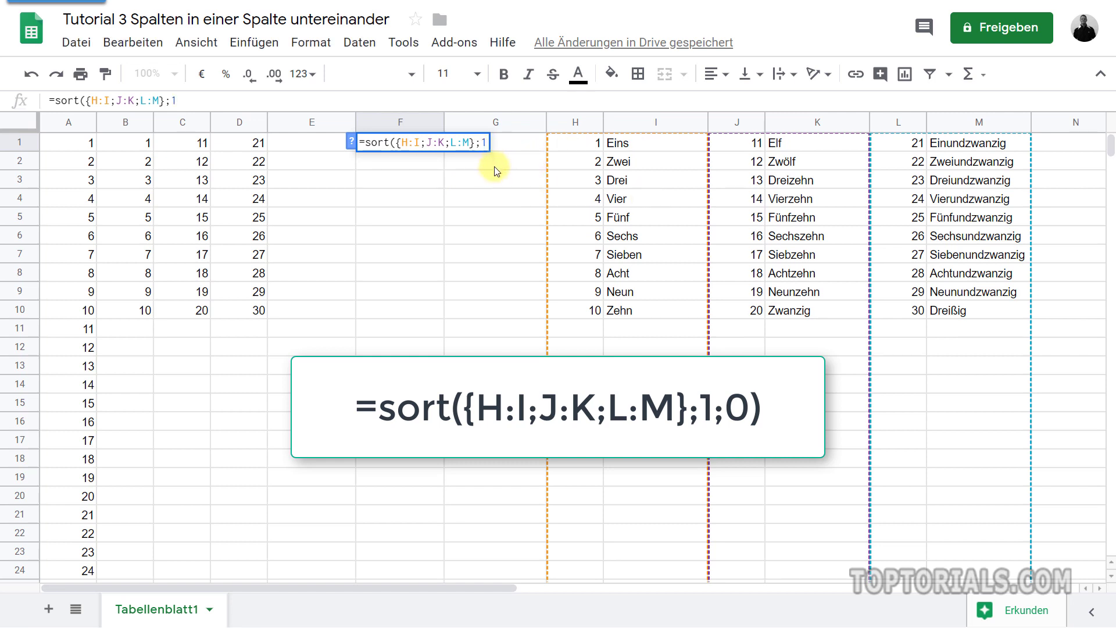
type(";1")
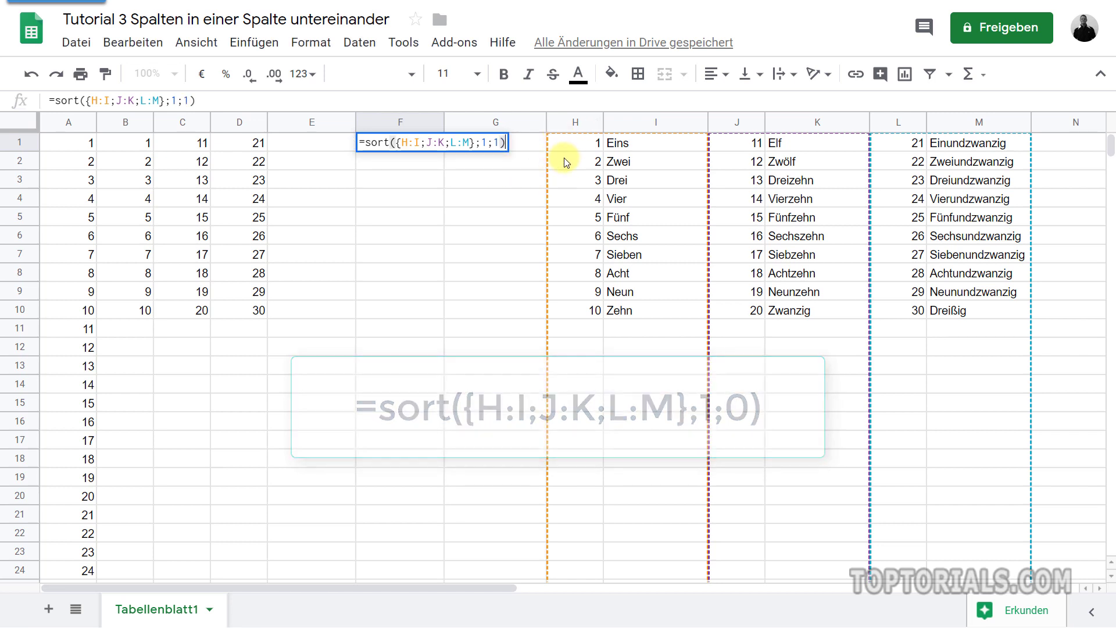
Step: Commit the F1 formula to fill columns F–G, then try sort order 2
key("Return")
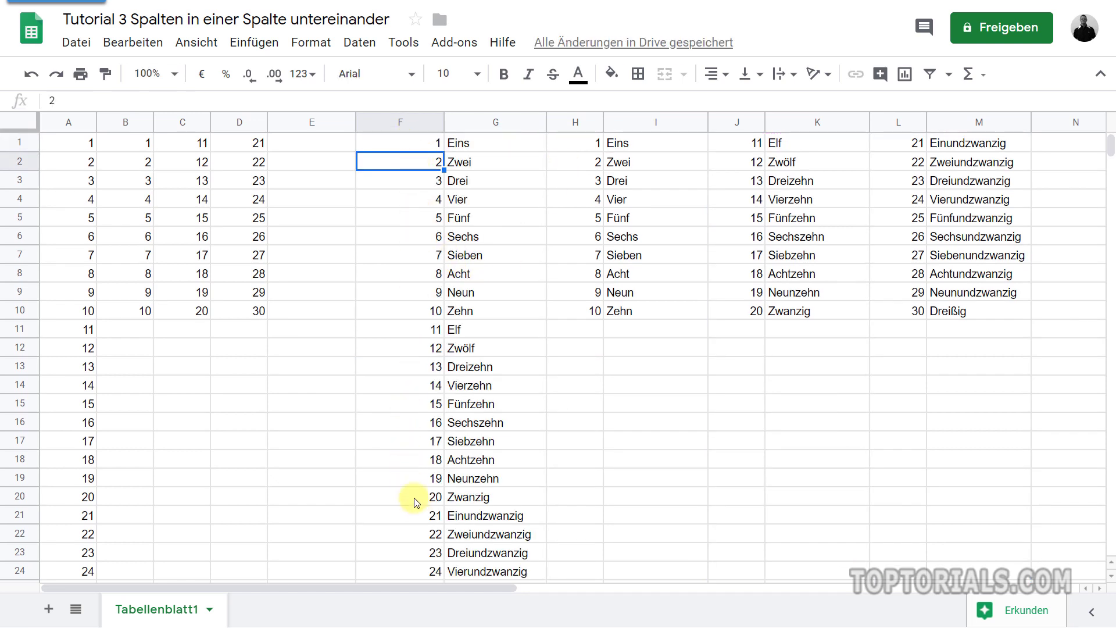
double_click(409, 143)
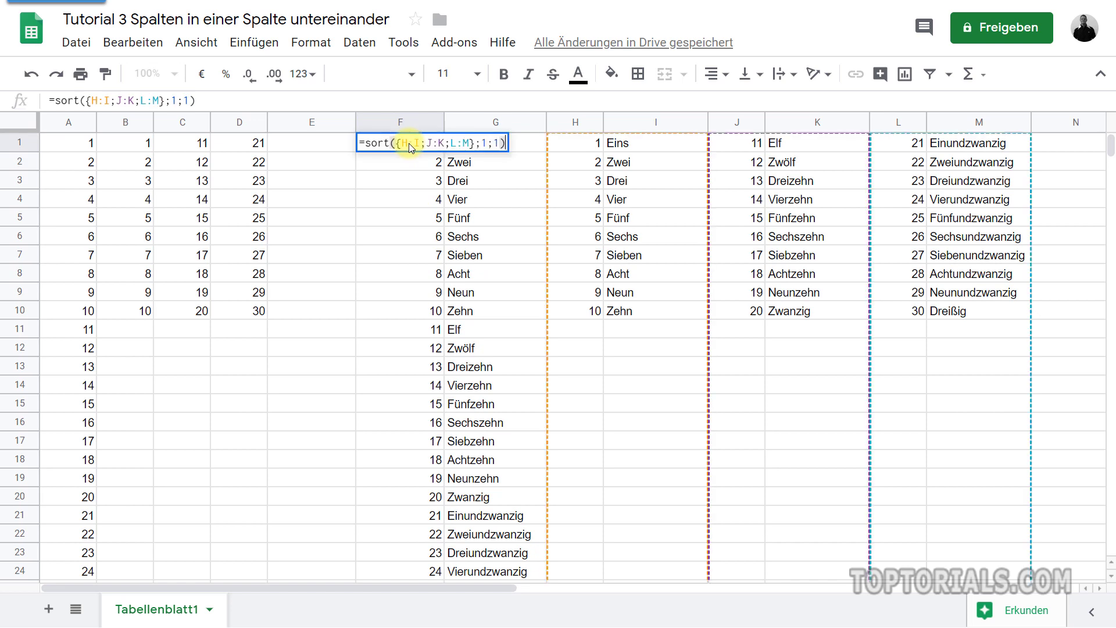
double_click(496, 143)
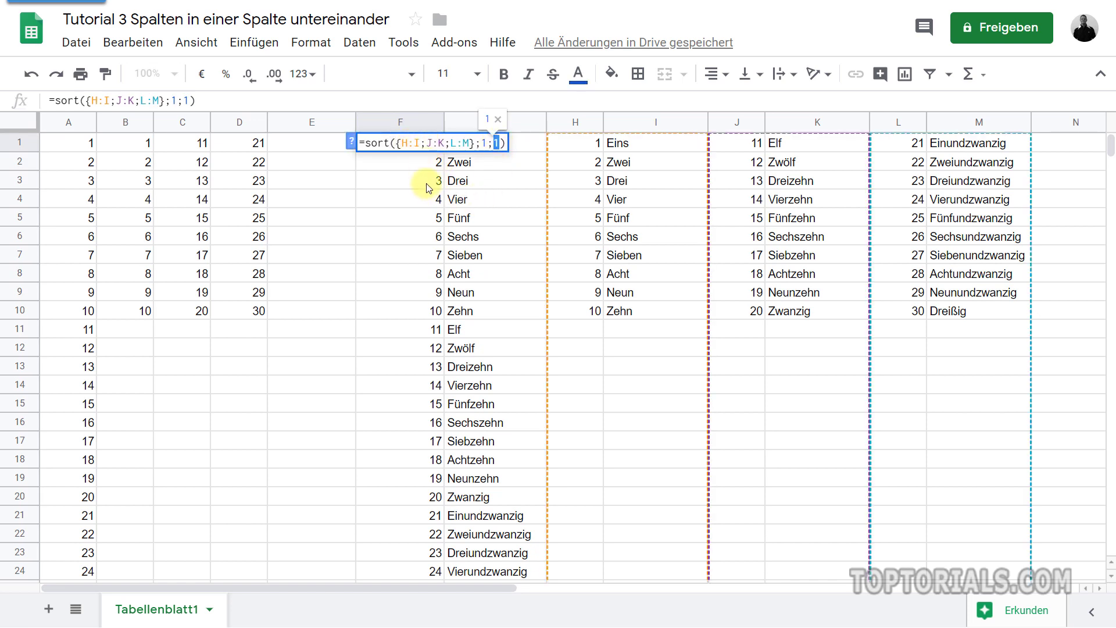
type("2")
key("Return")
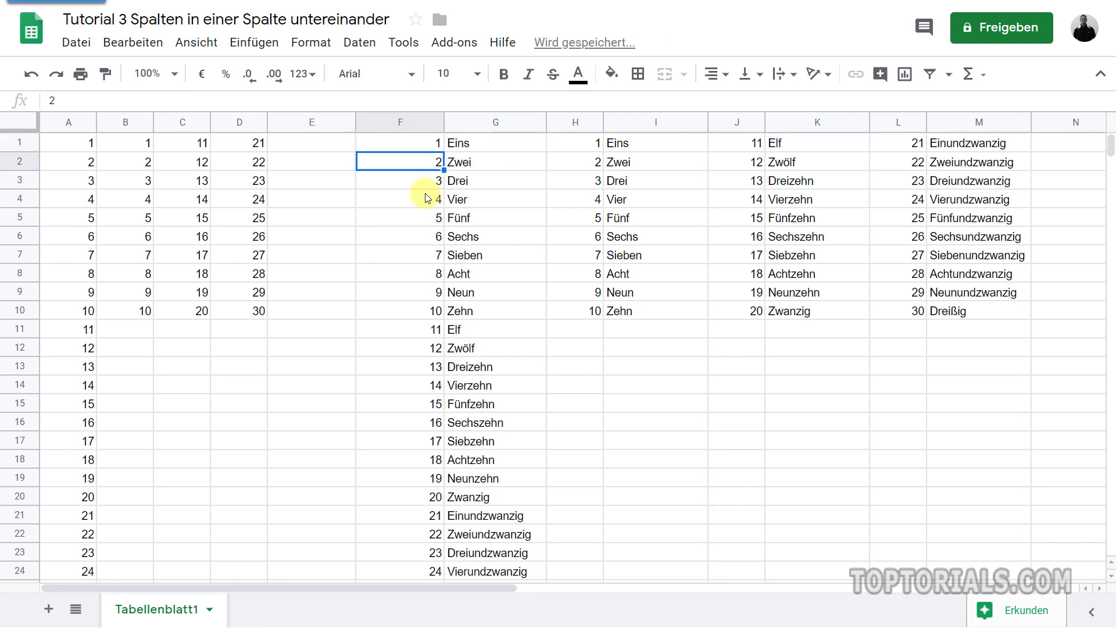
Step: Set the F1 sort order to 0 so the list runs descending, 30 Dreißig first
left_click(419, 145)
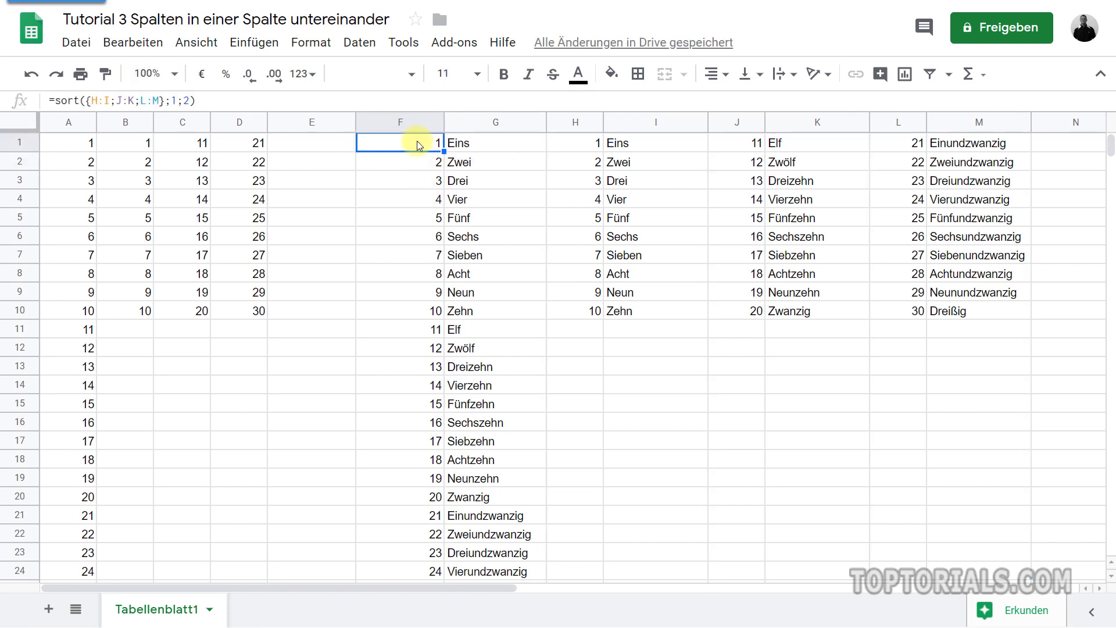
double_click(419, 146)
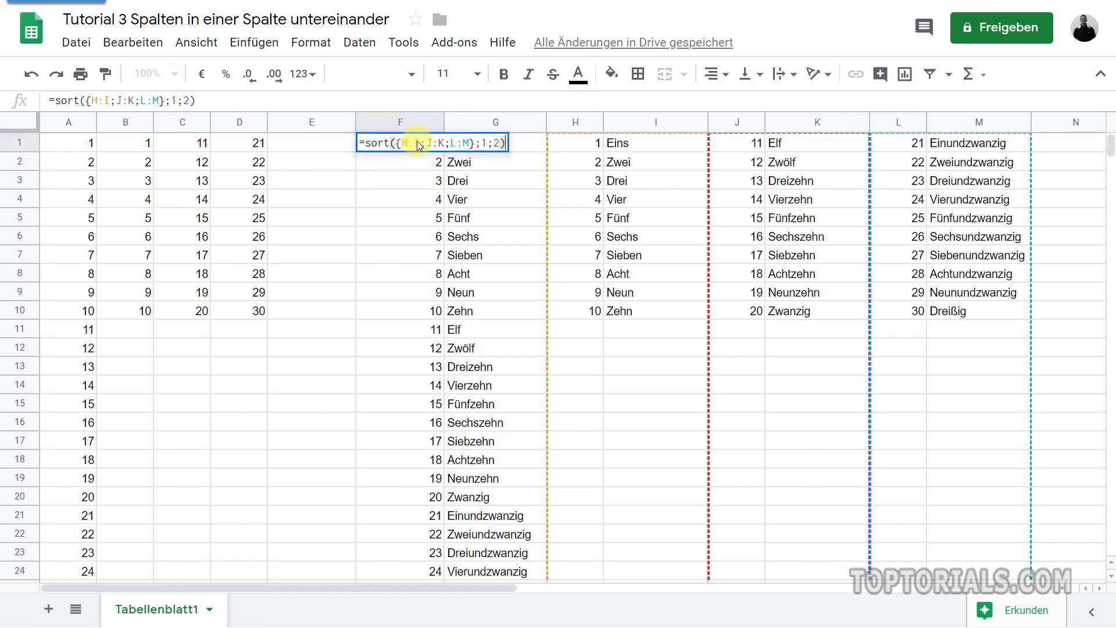
left_click(496, 143)
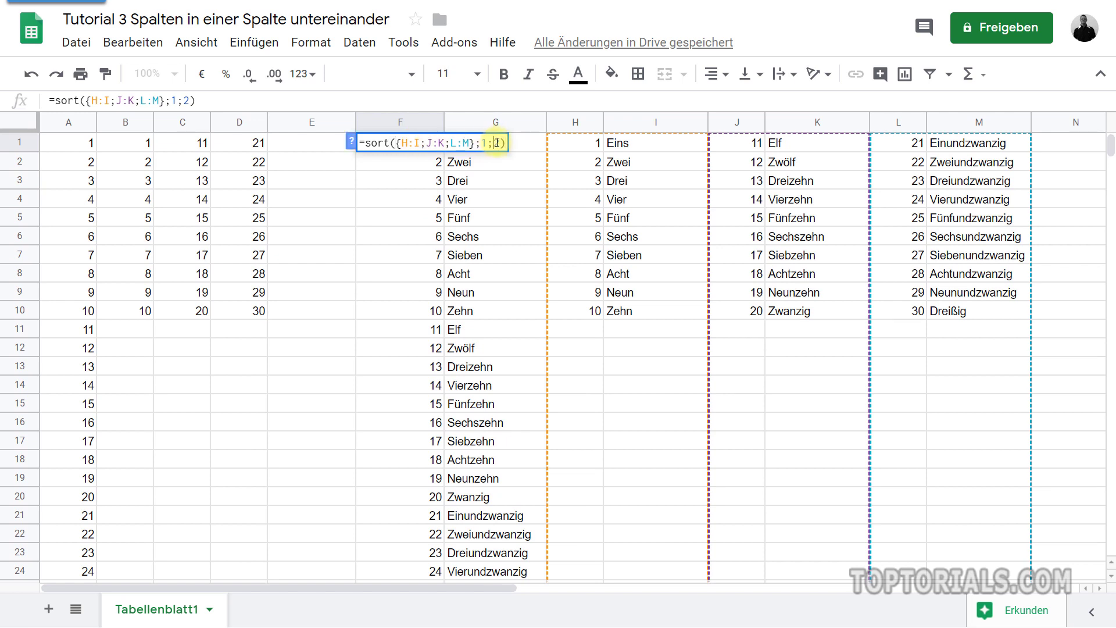
key("BackSpace")
type("0")
key("Return")
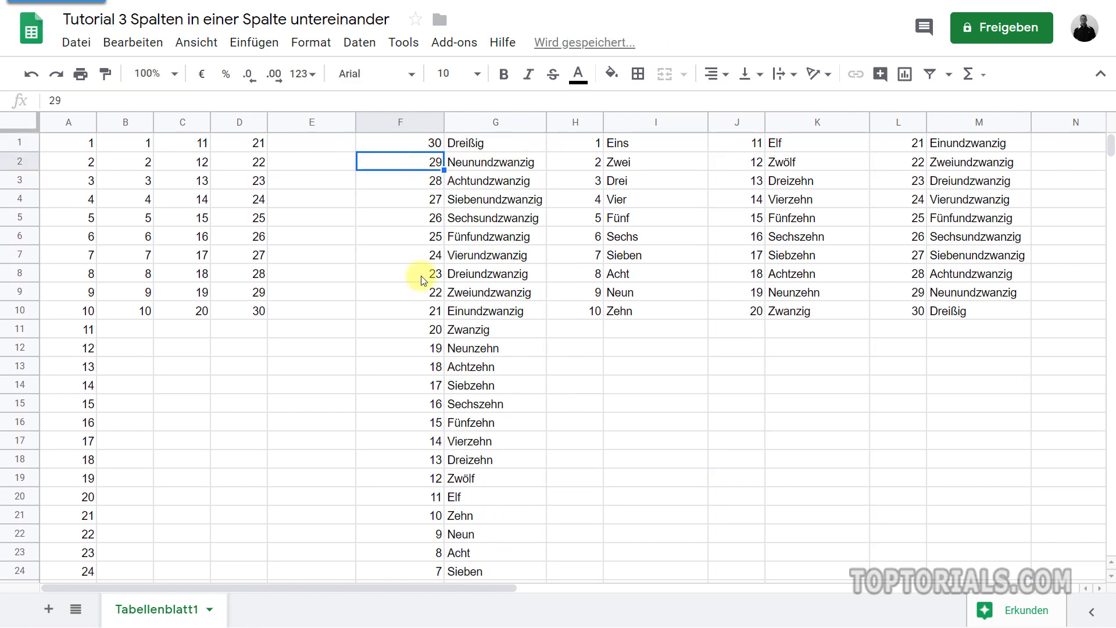
Step: Sort the F–G list by its word column using =sort({H:I;J:K;L:M};2;1)
double_click(417, 144)
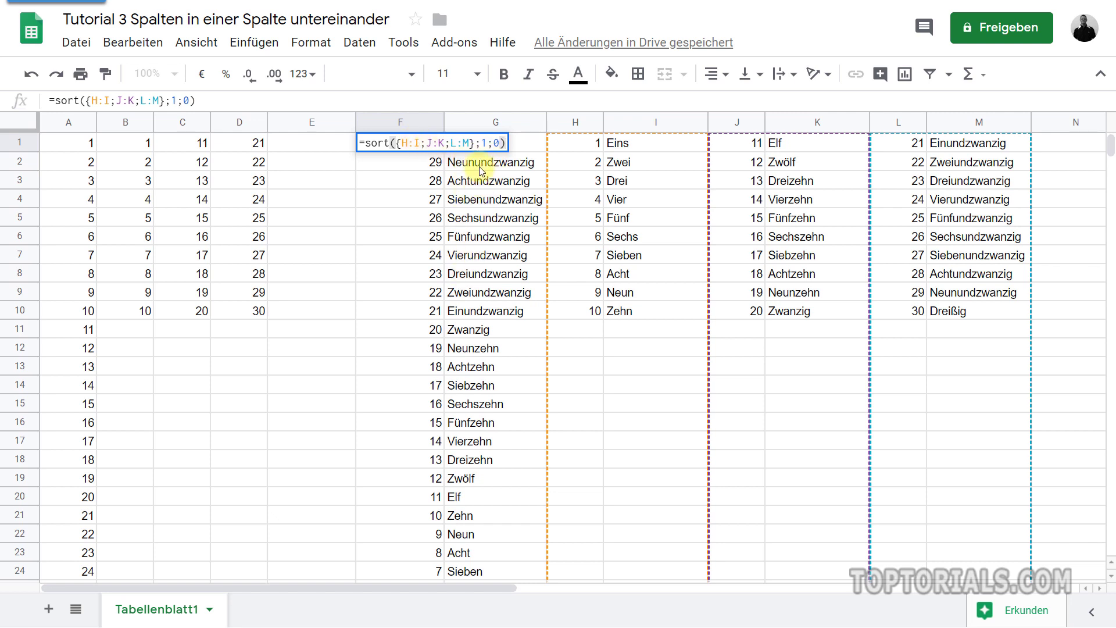
left_click(483, 143)
key("Delete")
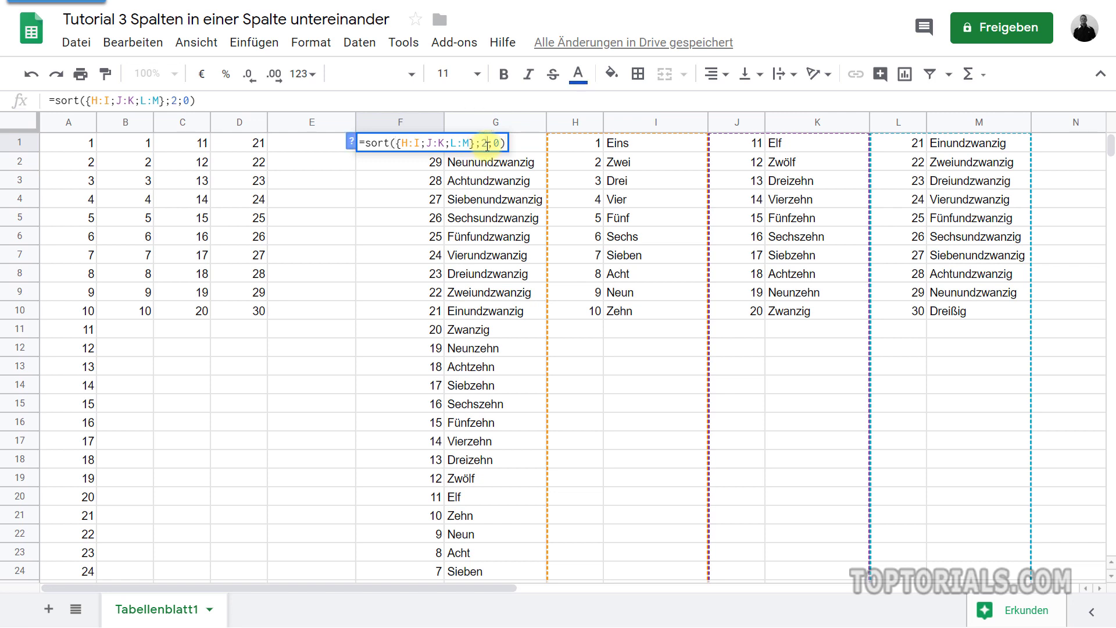
type("2")
double_click(496, 143)
type("1")
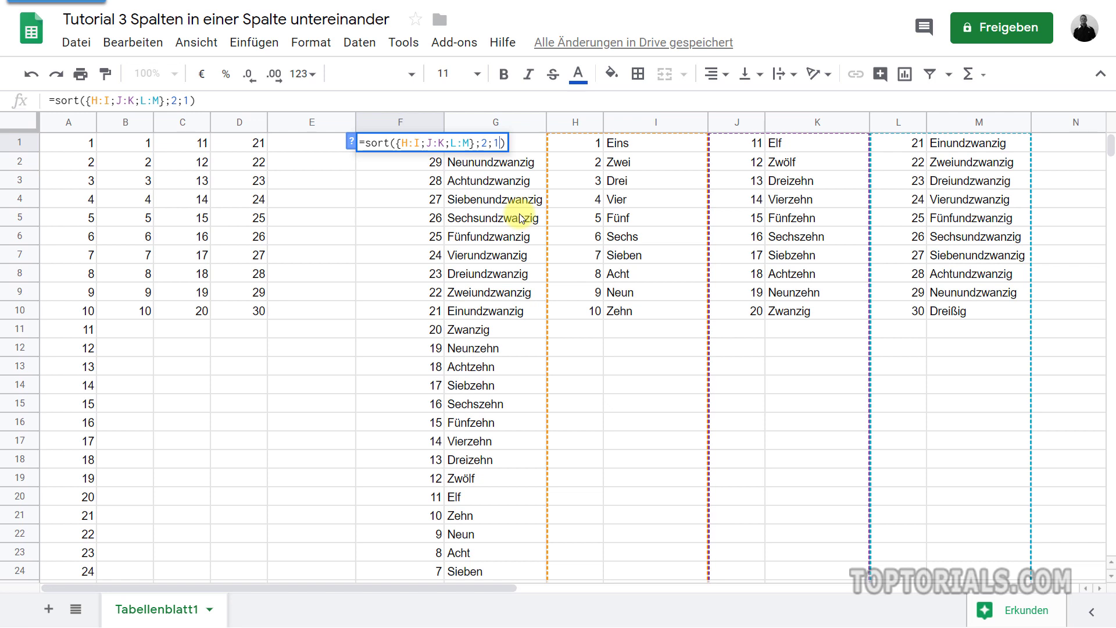
key("Return")
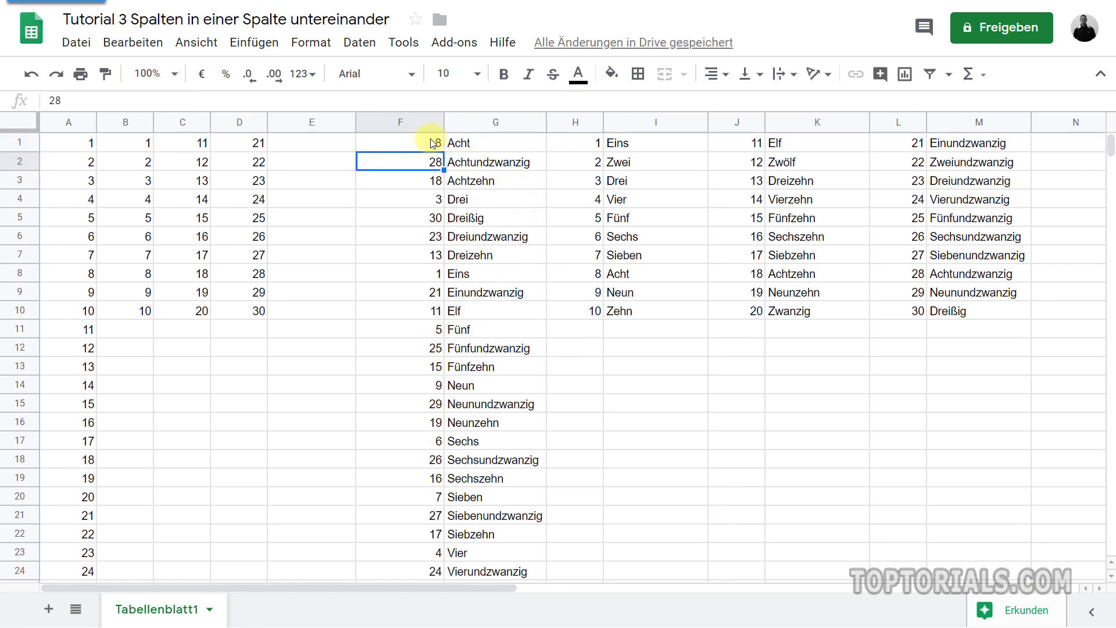
Step: Change the F1 sort order to 0 so words run in reverse, Zwölf first
left_click(433, 143)
double_click(433, 143)
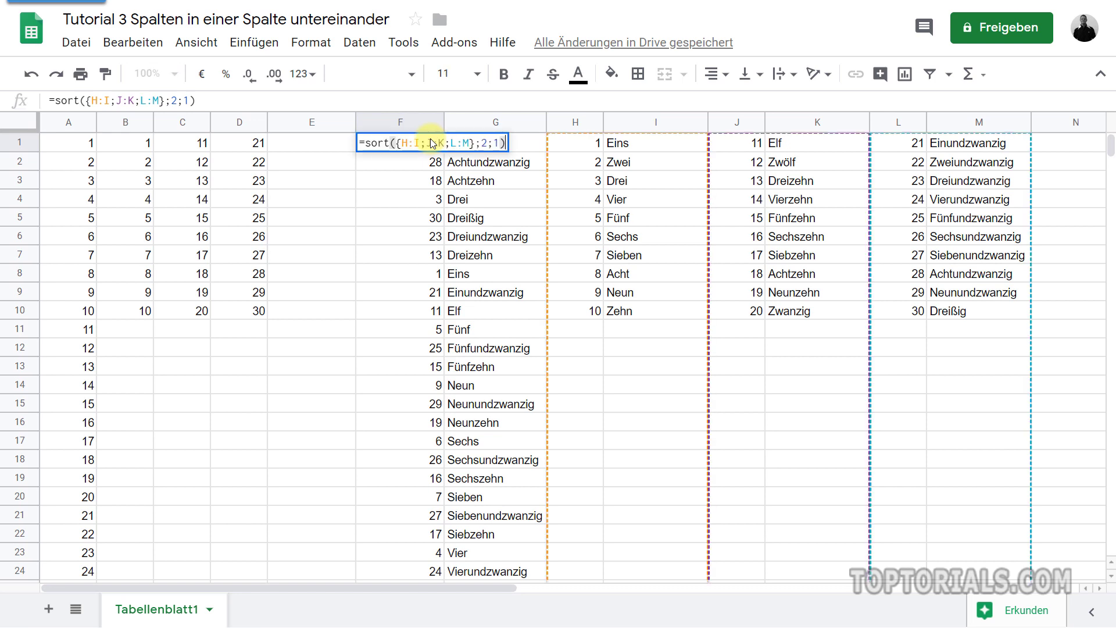
double_click(498, 142)
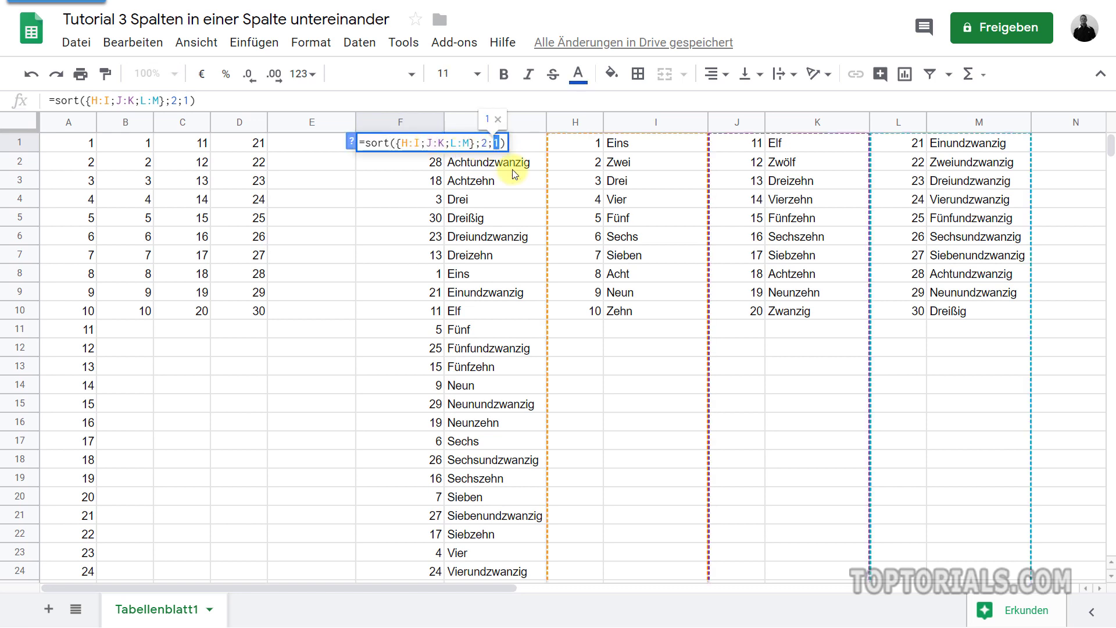
type("0")
key("Return")
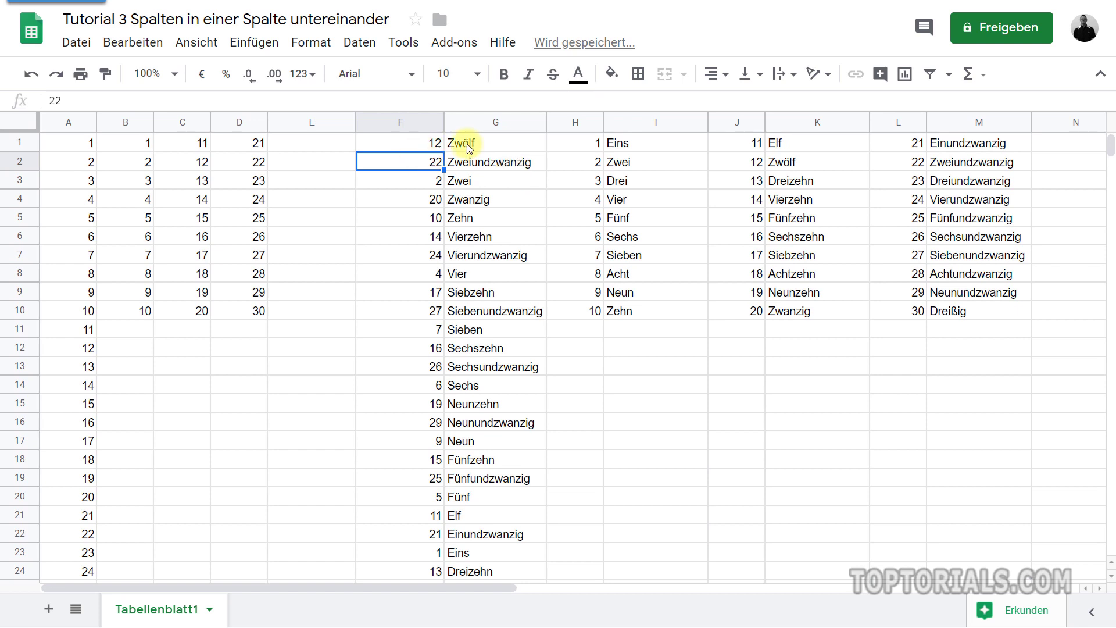
Step: Change F1's arguments to sort column 1, order 1, listing numbers ascending from 1 Eins
left_click(423, 144)
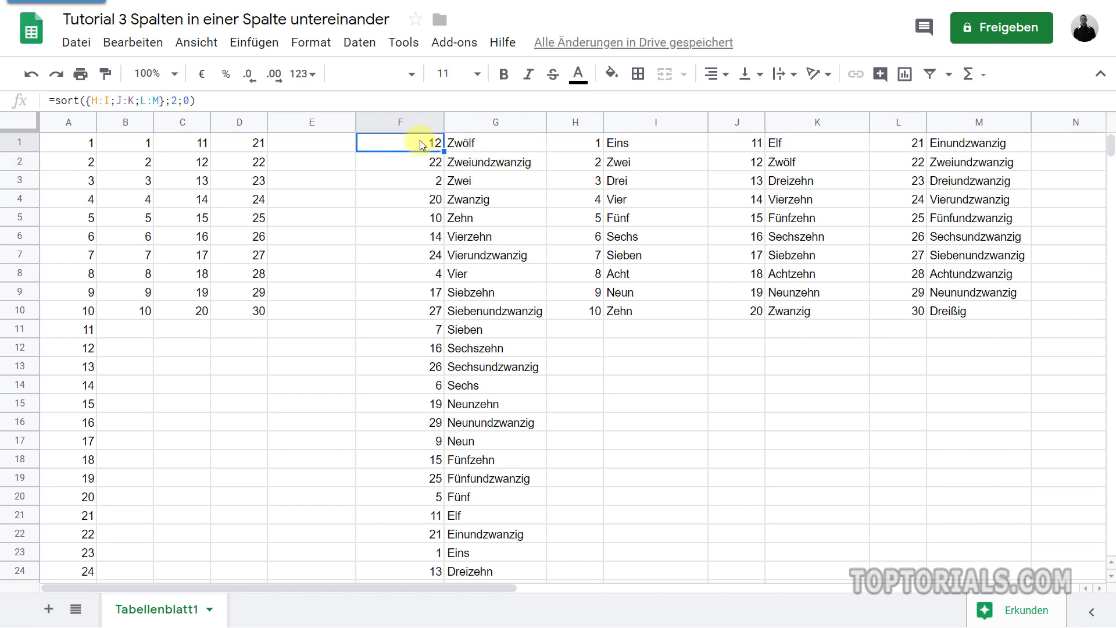
double_click(422, 145)
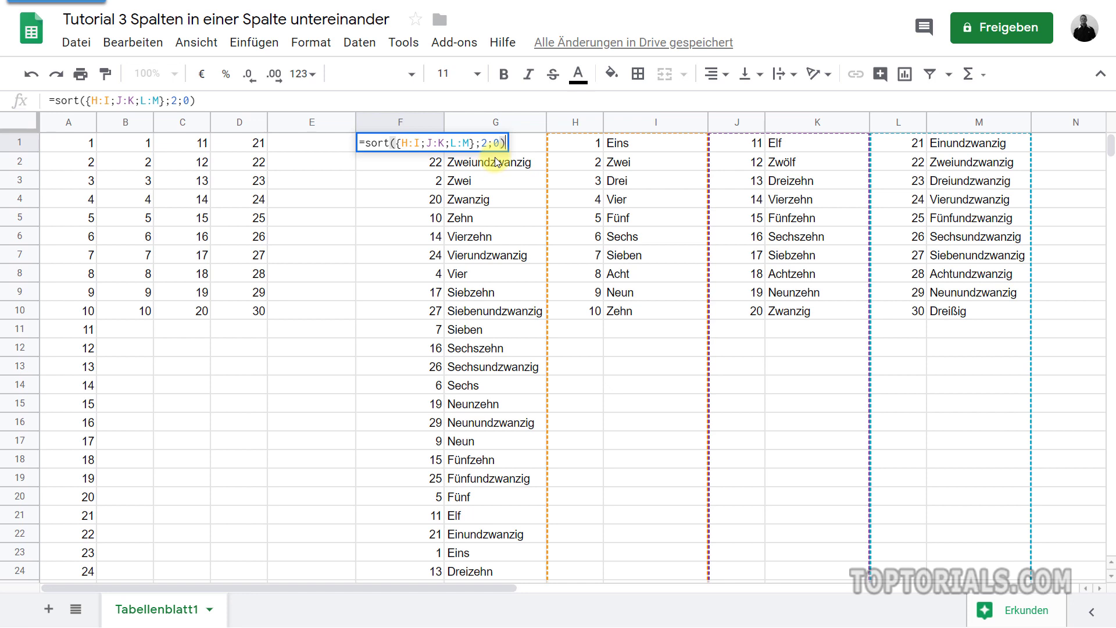
double_click(483, 143)
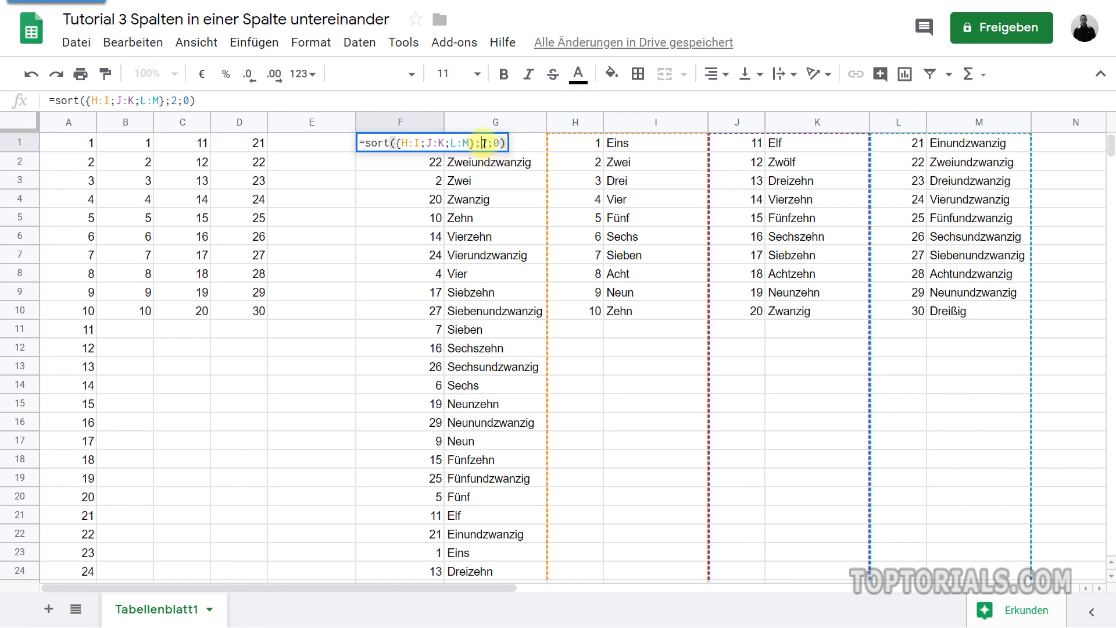
type("1")
double_click(496, 142)
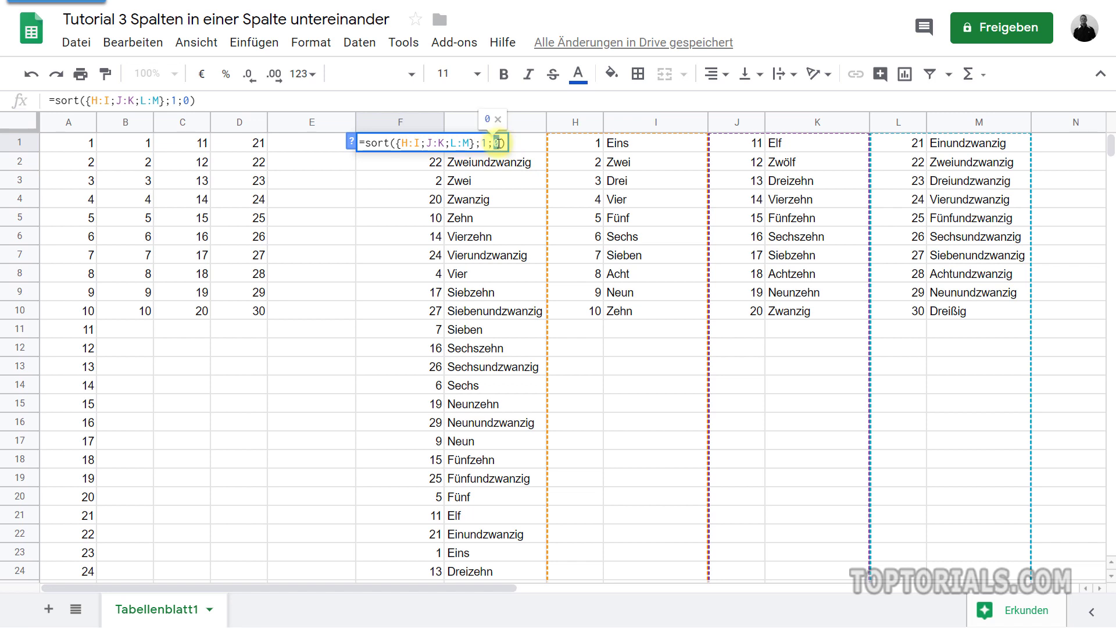
type("1")
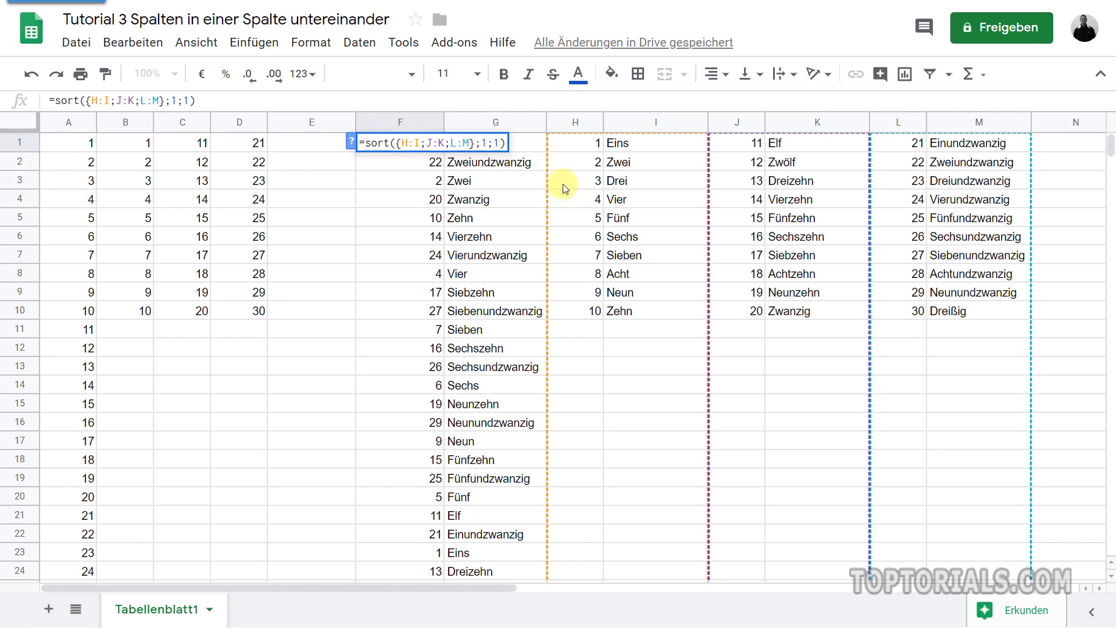
key("Return")
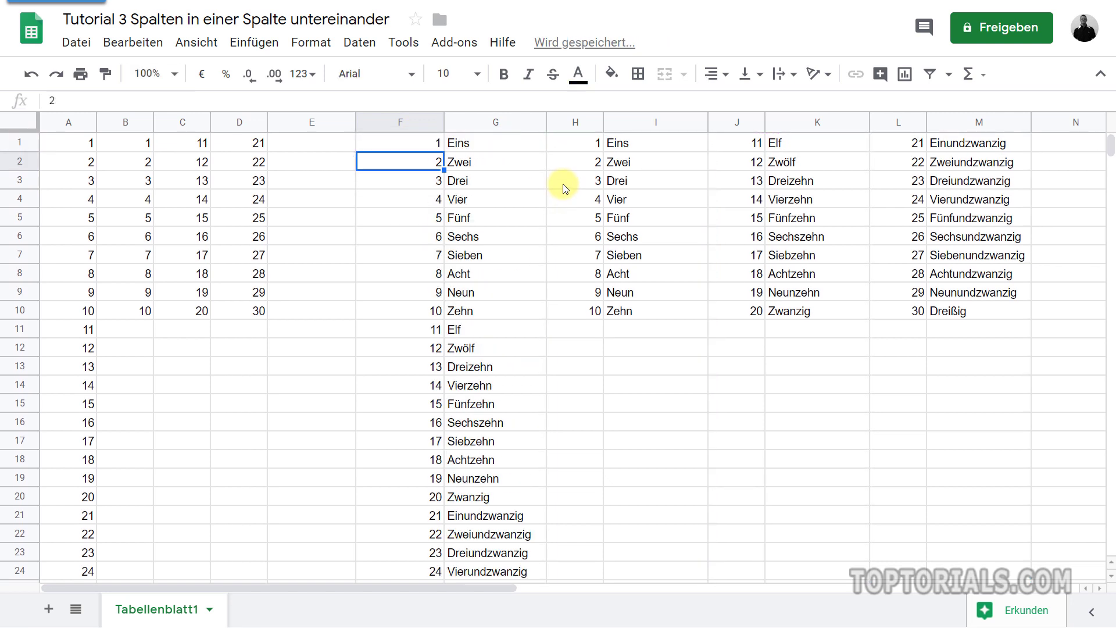
left_click(241, 335)
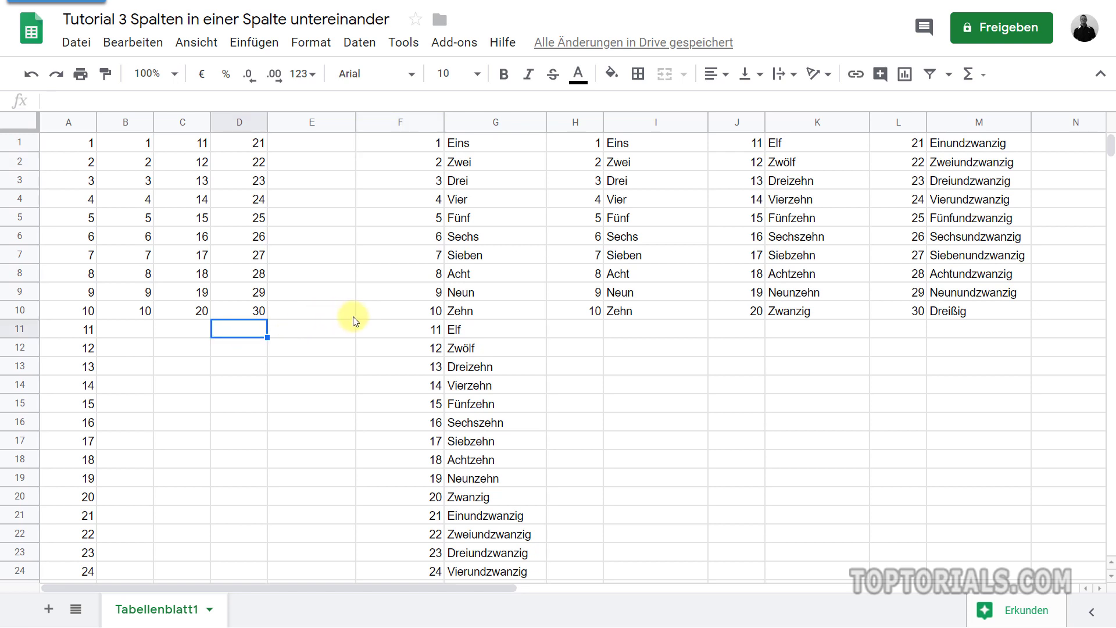